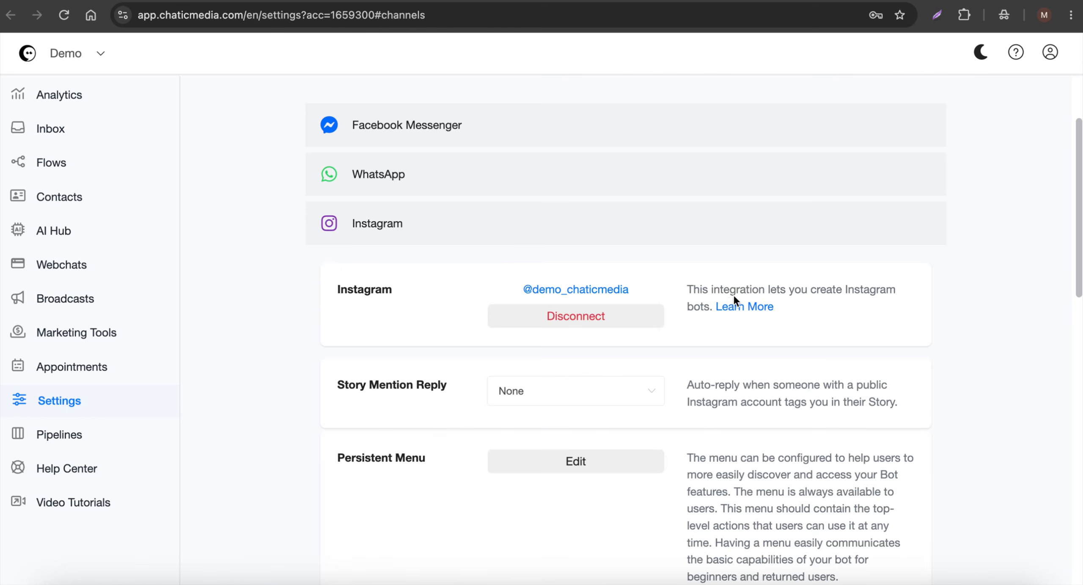
- Open the help guide for the Instagram integration and read its steps for connecting an Instagram account
click(733, 296)
scroll(310, 166, down, 9)
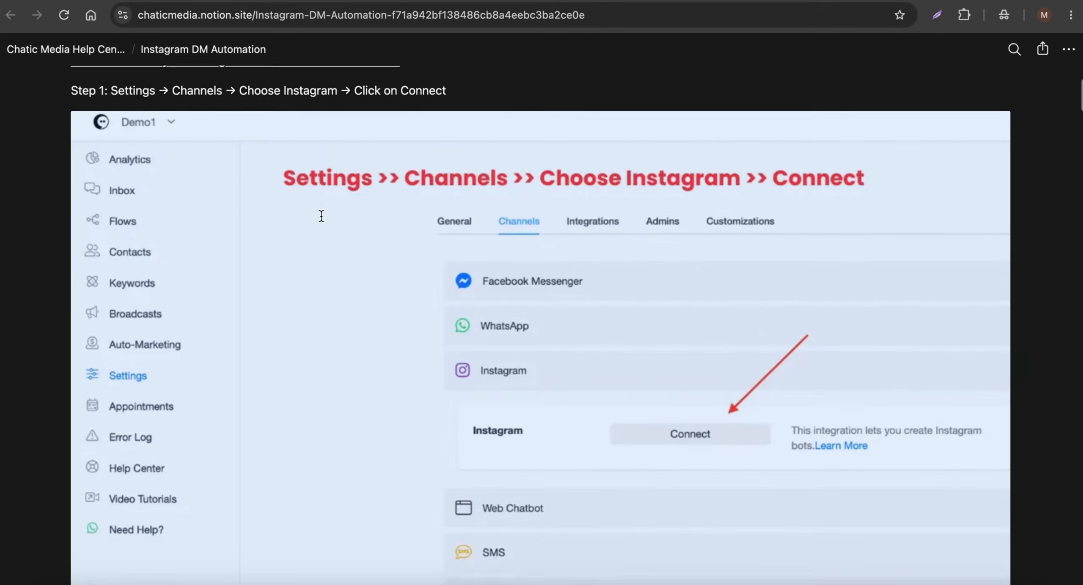
scroll(662, 237, up, 2)
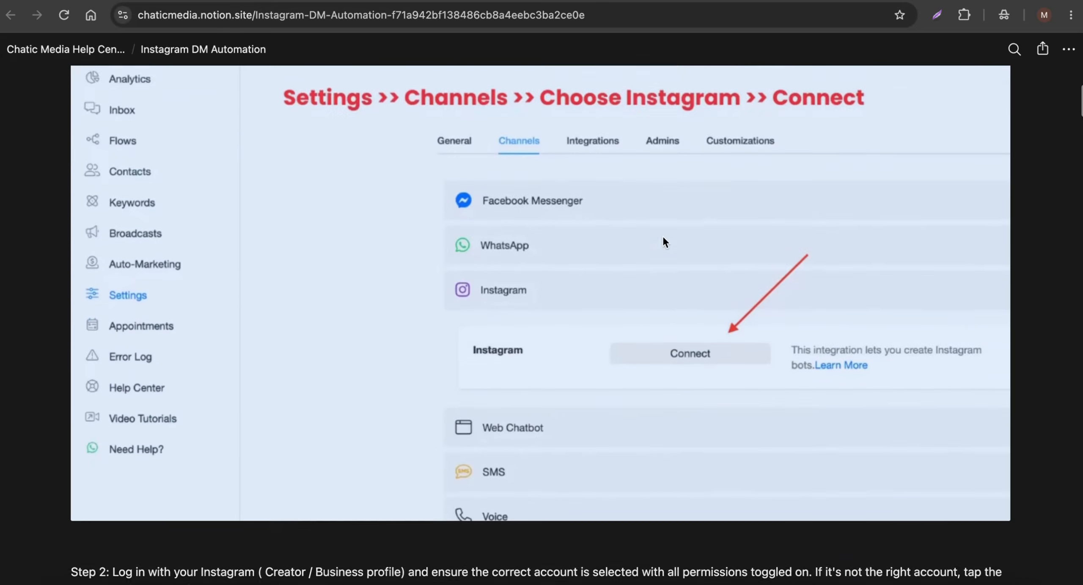
scroll(662, 237, down, 20)
scroll(697, 228, down, 4)
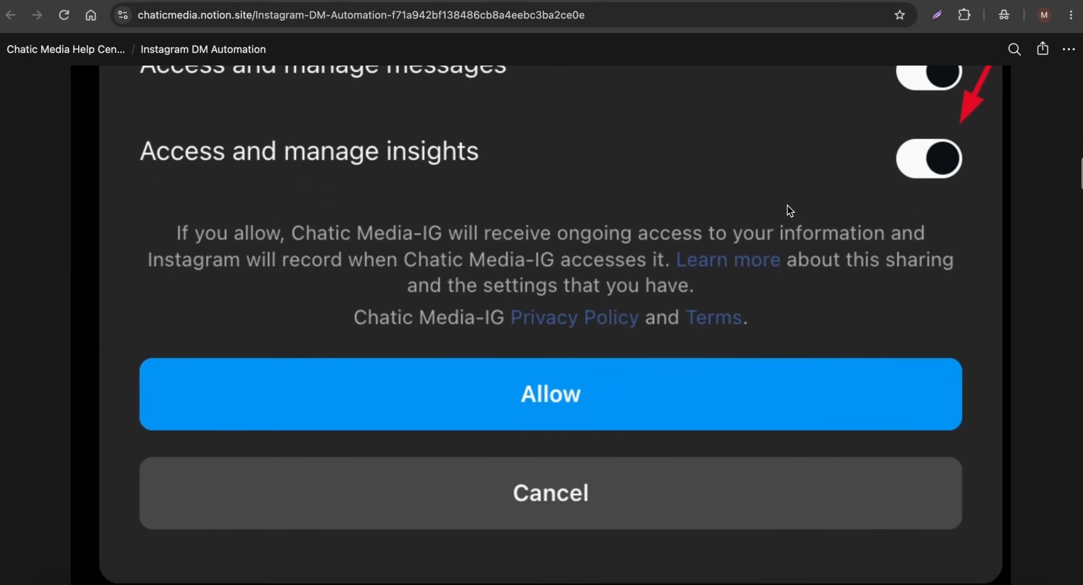
scroll(611, 387, up, 15)
scroll(613, 384, down, 2)
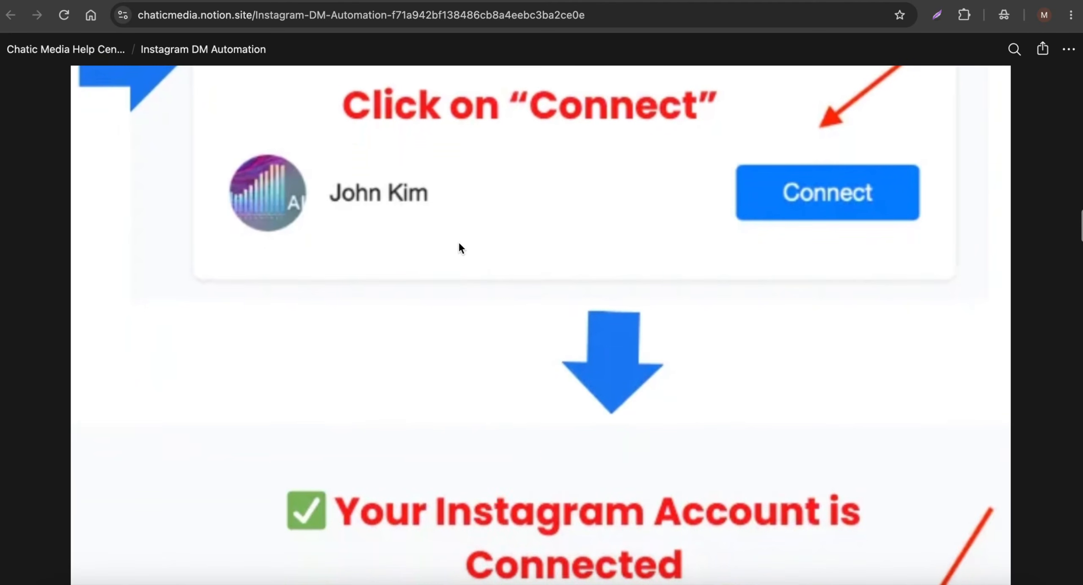
scroll(795, 205, down, 15)
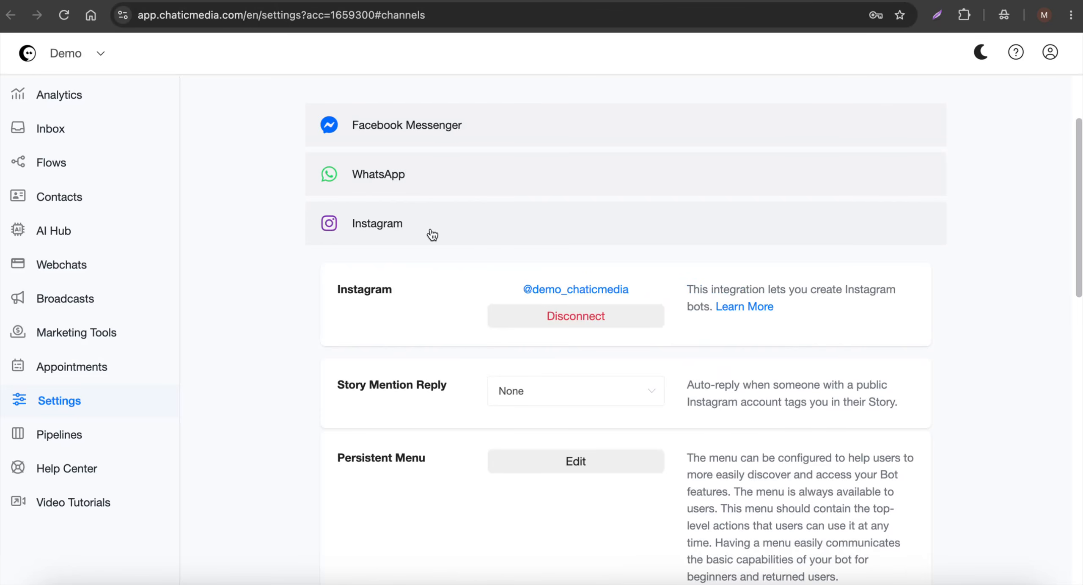
- Collapse the Instagram channel settings and look over the available marketing tools, including Instagram Story Automations
click(433, 234)
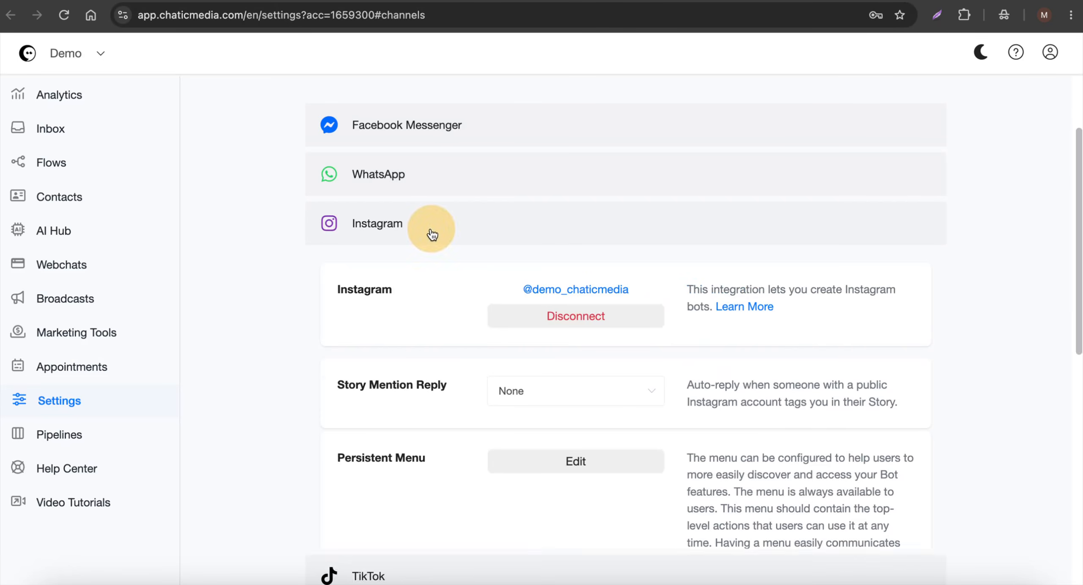
scroll(440, 232, up, 2)
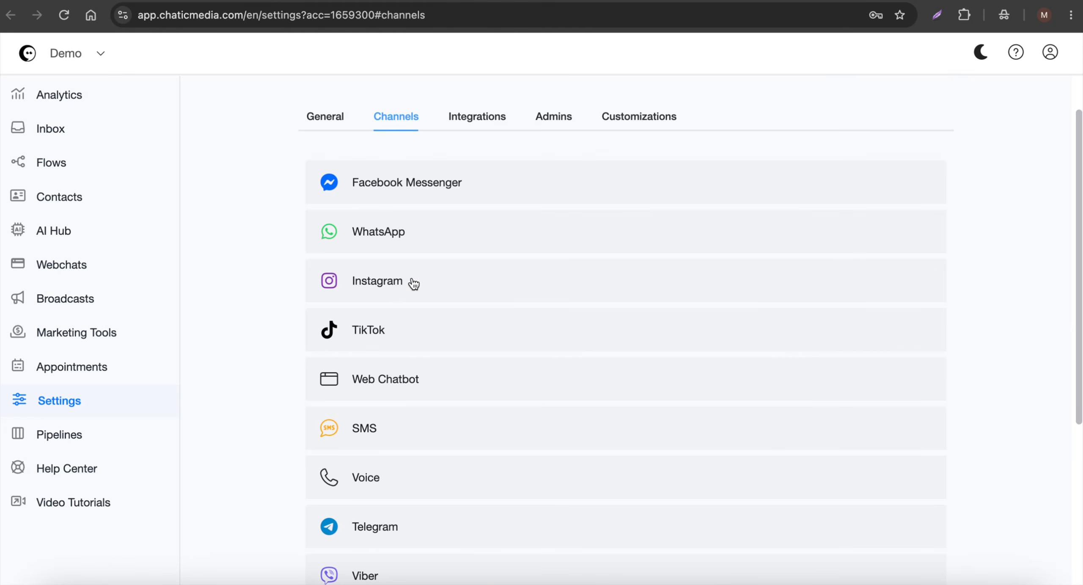
click(69, 339)
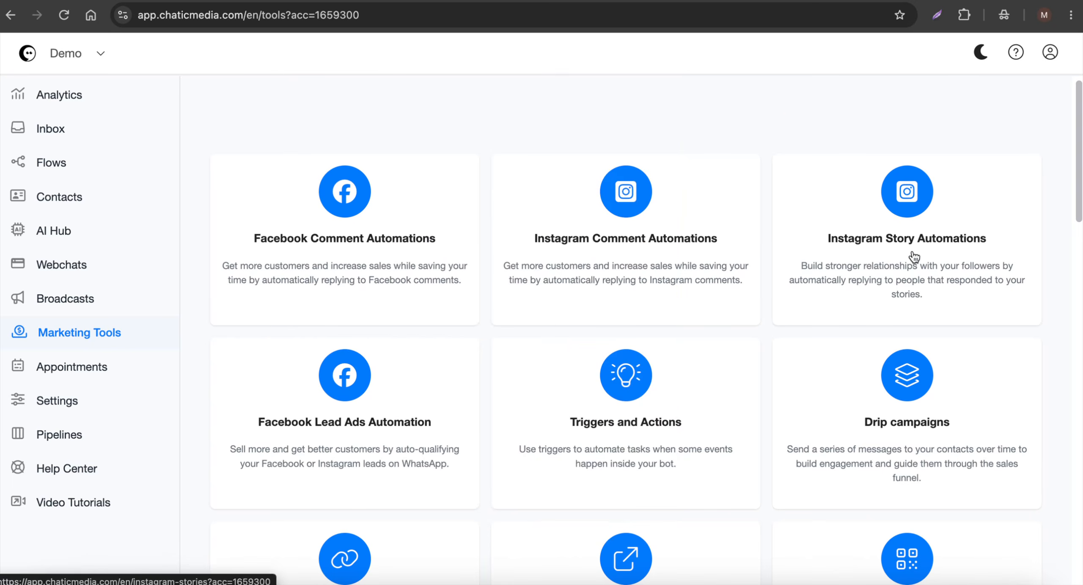
- Duplicate the flow "Get More Instagram Followers and Leads – Template" in the All Free Templates folder
click(60, 172)
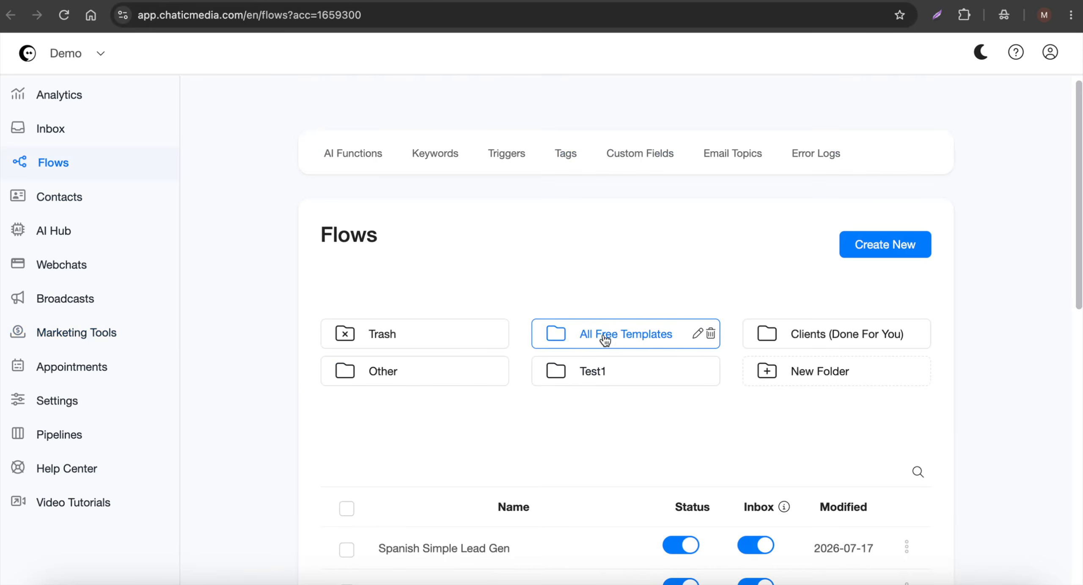
click(609, 338)
scroll(580, 268, down, 4)
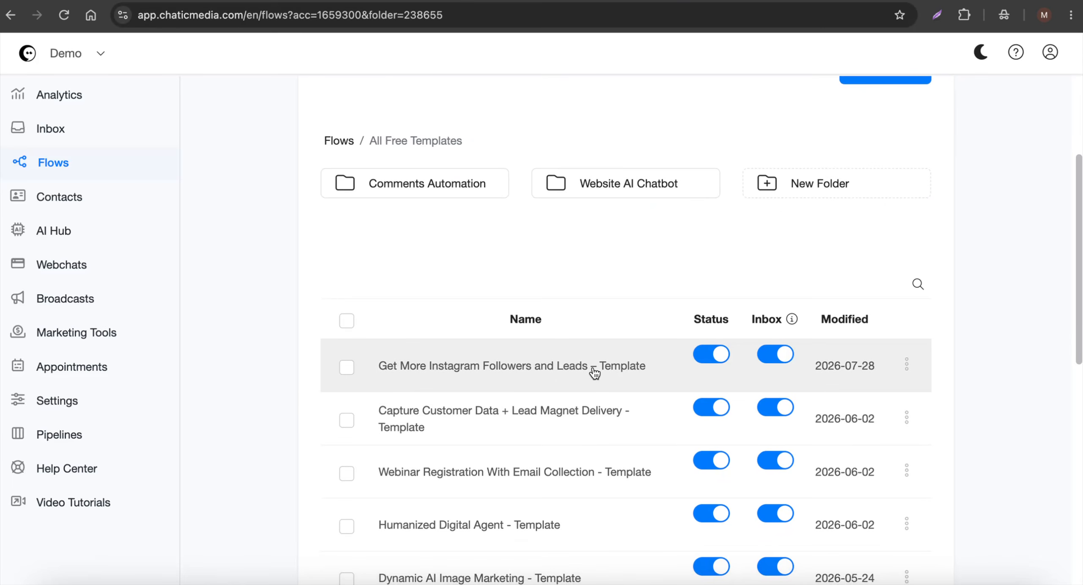
click(906, 364)
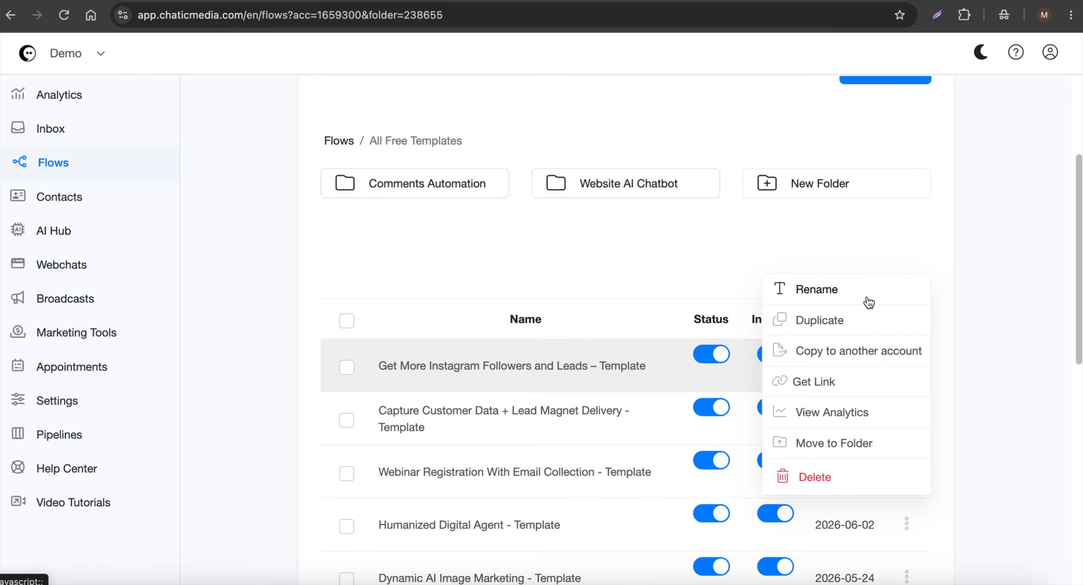
click(856, 321)
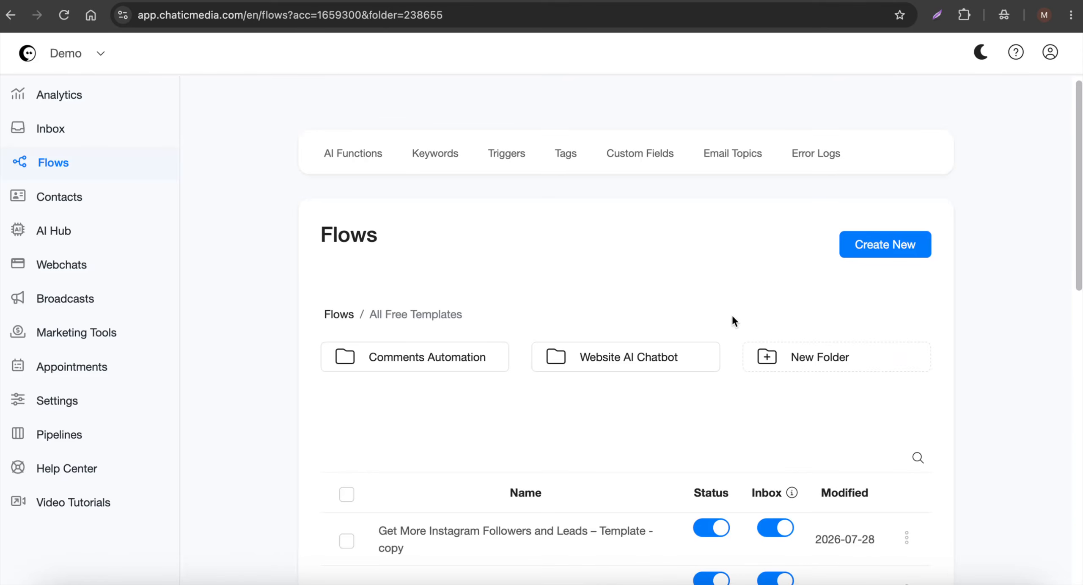
- Rename the duplicated flow as "IG Stories : Get More Instagram Followers and Leads"
click(905, 538)
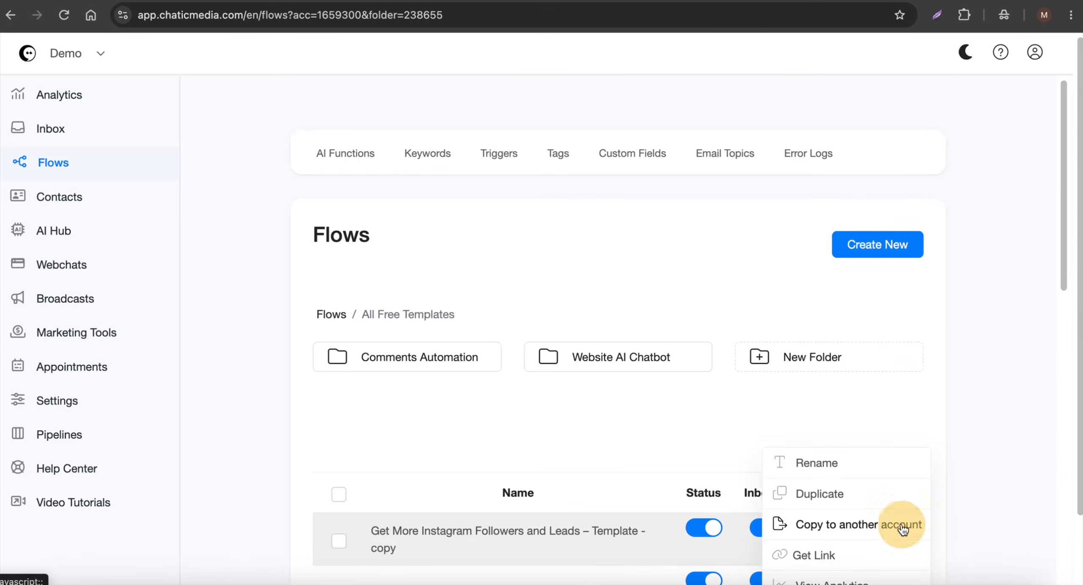
click(836, 459)
click(373, 127)
key(BackSpace)
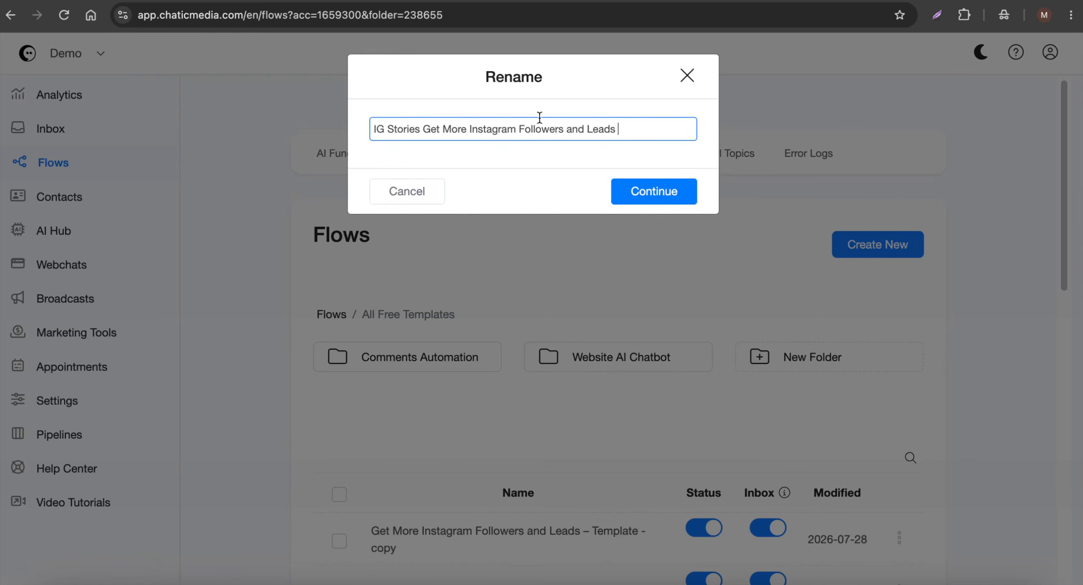
click(424, 128)
text(:)
click(661, 193)
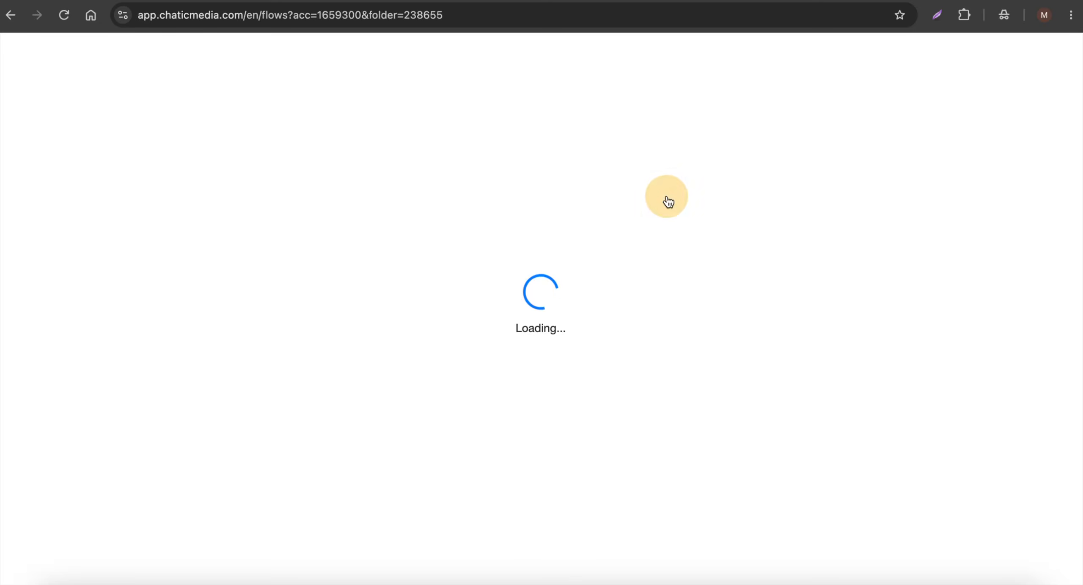
- Open the "IG Stories : Get More Instagram Followers and Leads" flow in the flow builder
scroll(633, 271, down, 4)
click(437, 391)
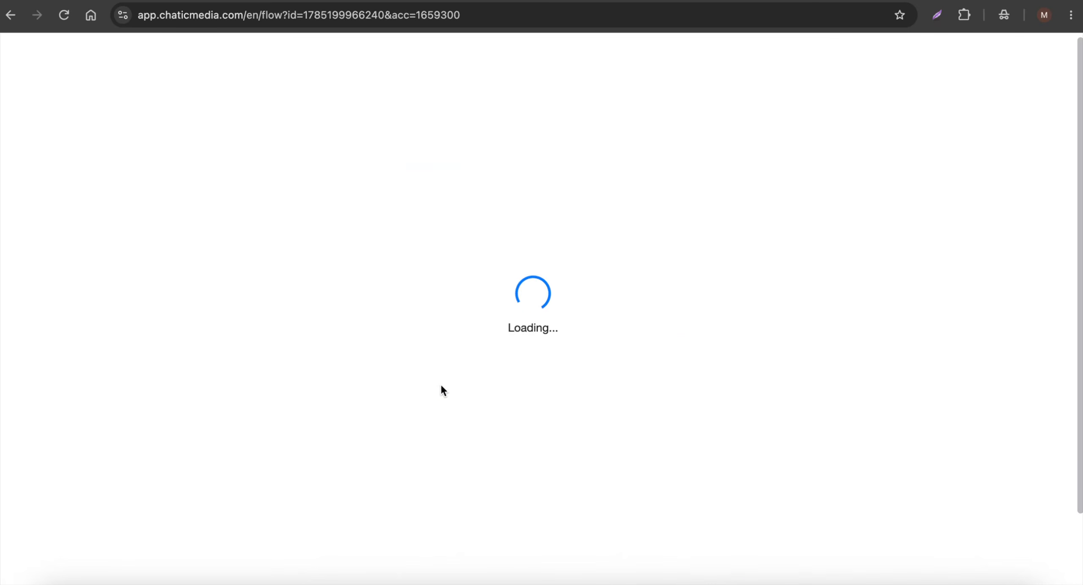
scroll(127, 288, up, 10)
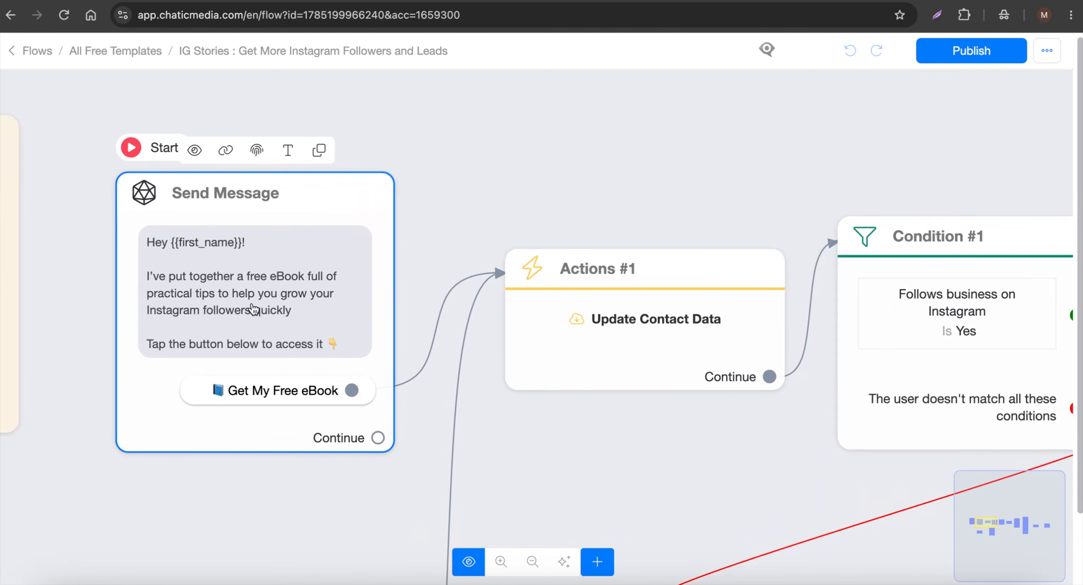
- Examine the opening eBook message, the contact data update and the condition checking whether the contact follows the business
scroll(352, 291, down, 3)
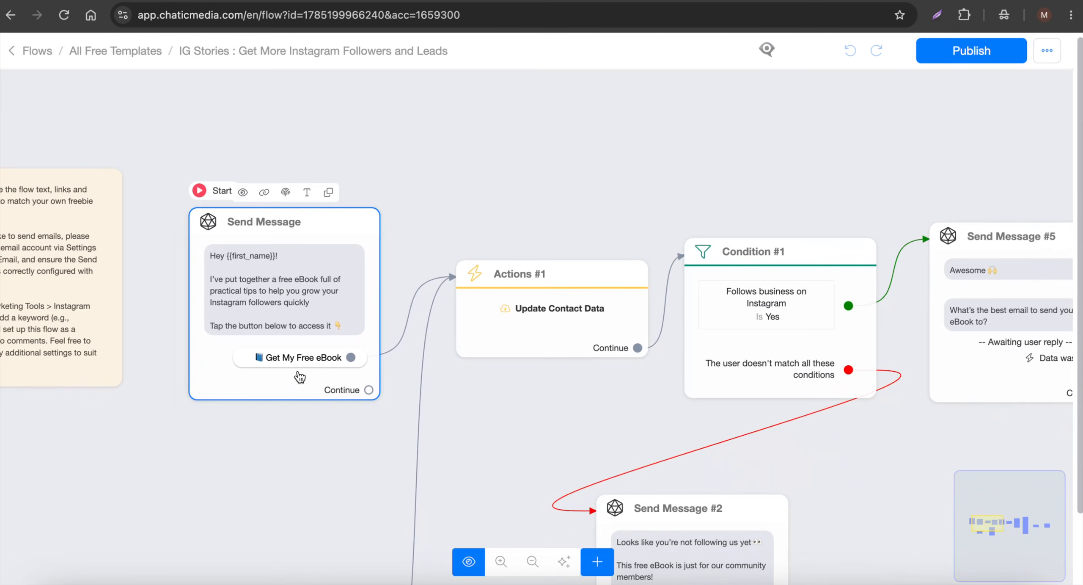
scroll(299, 377, down, 1)
click(705, 313)
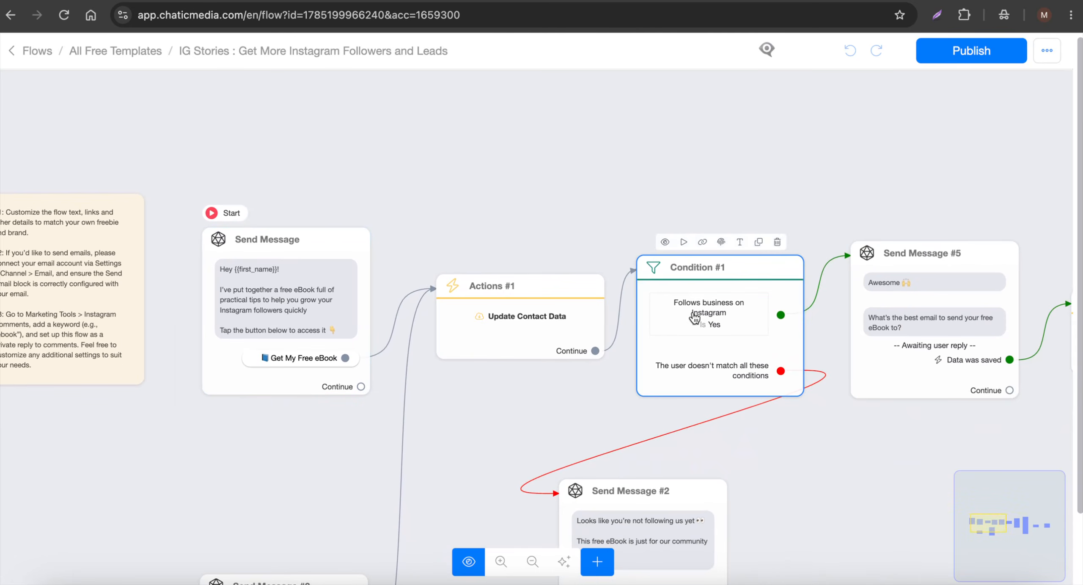
drag(539, 173, 345, 157)
scroll(548, 324, up, 2)
scroll(548, 325, up, 1)
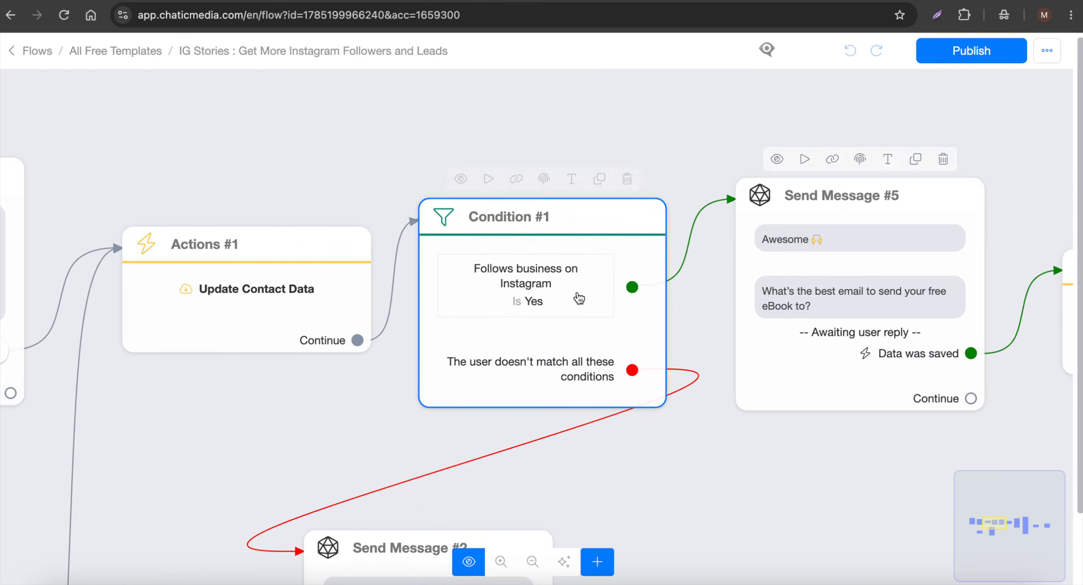
scroll(576, 299, down, 2)
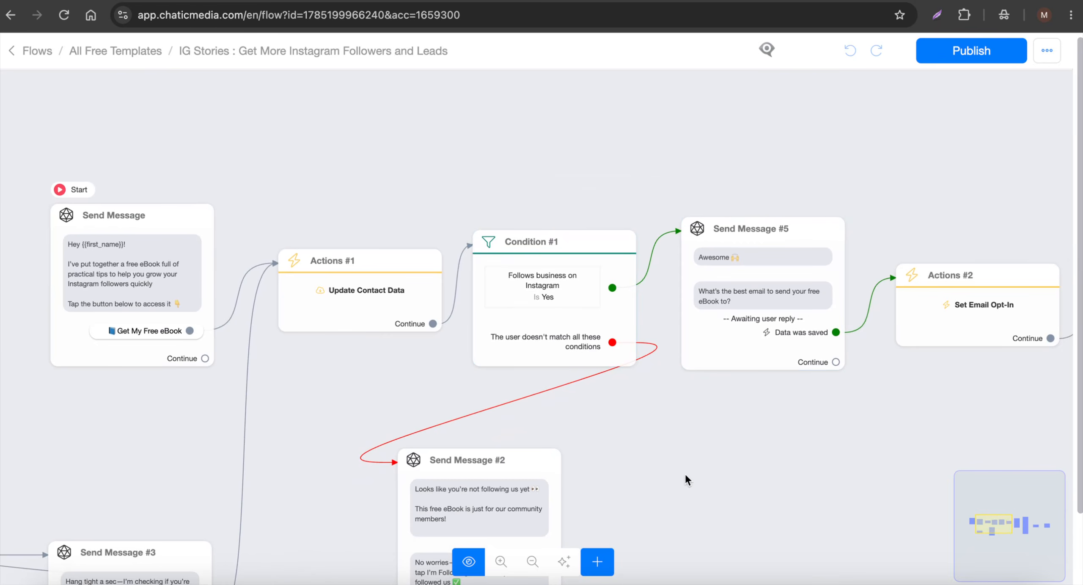
- Examine the non-follower branch, including the Follow and I'm Following Now buttons and the loop back to the follow check
drag(678, 471, 732, 306)
scroll(521, 390, up, 2)
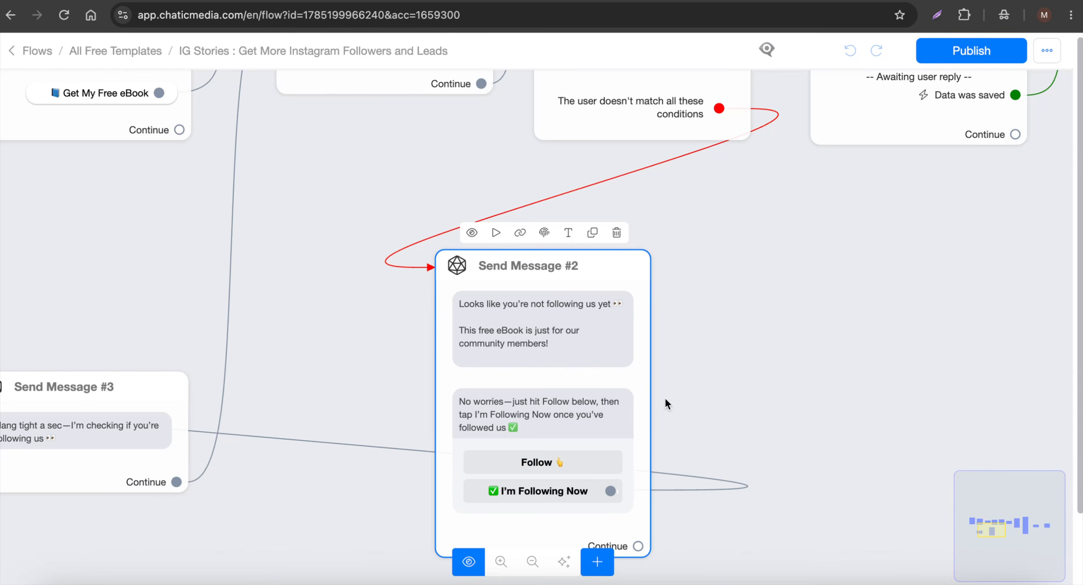
scroll(592, 374, down, 3)
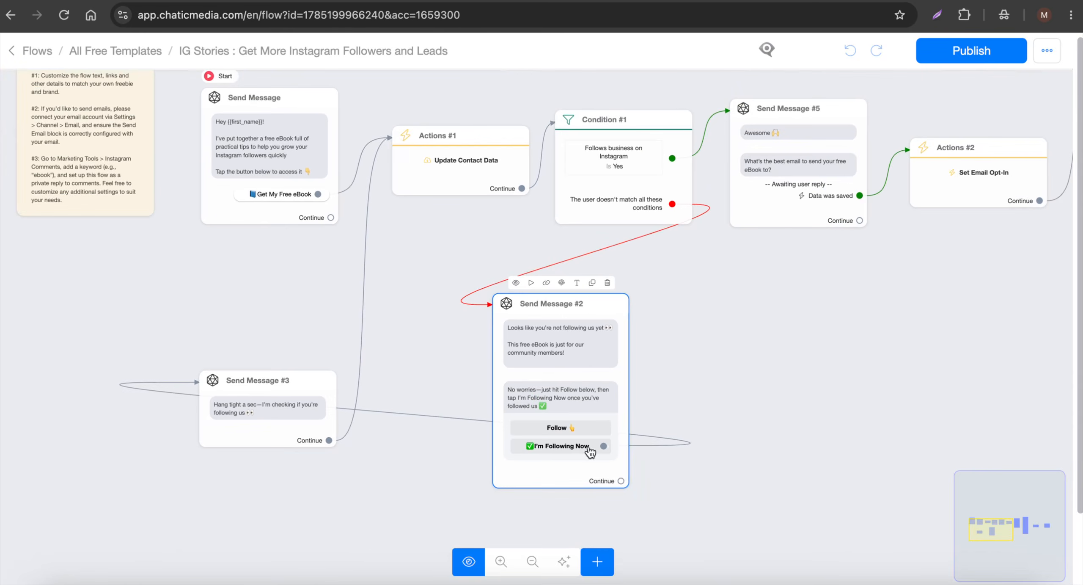
scroll(559, 451, up, 3)
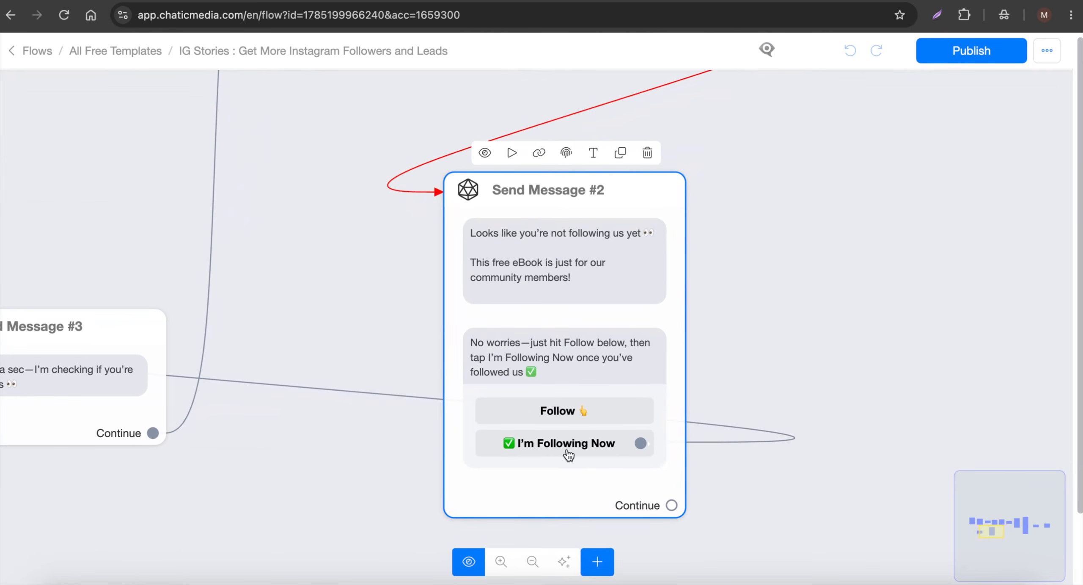
scroll(556, 453, down, 3)
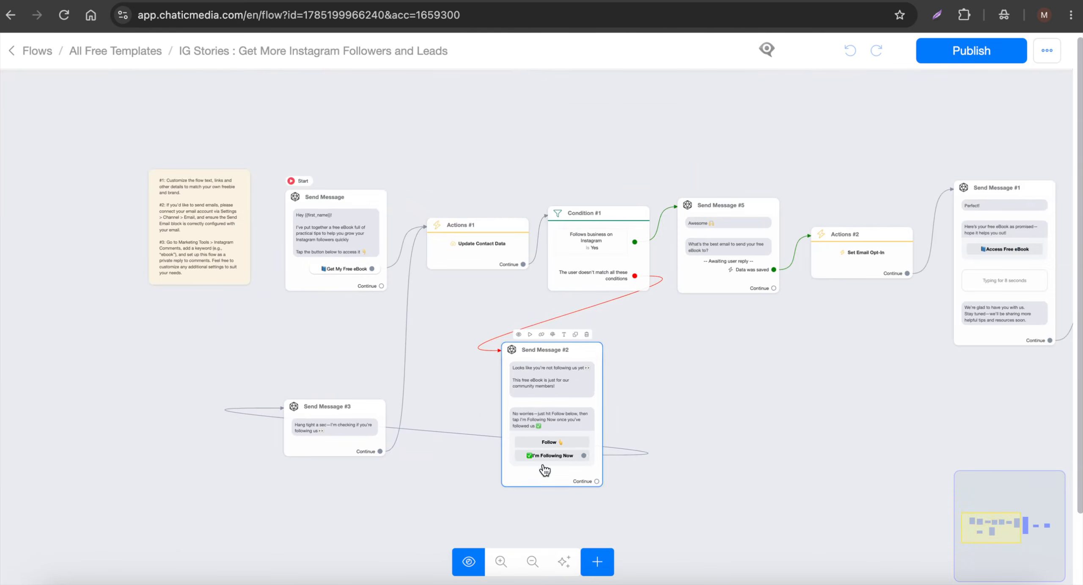
scroll(431, 246, up, 3)
scroll(429, 250, up, 1)
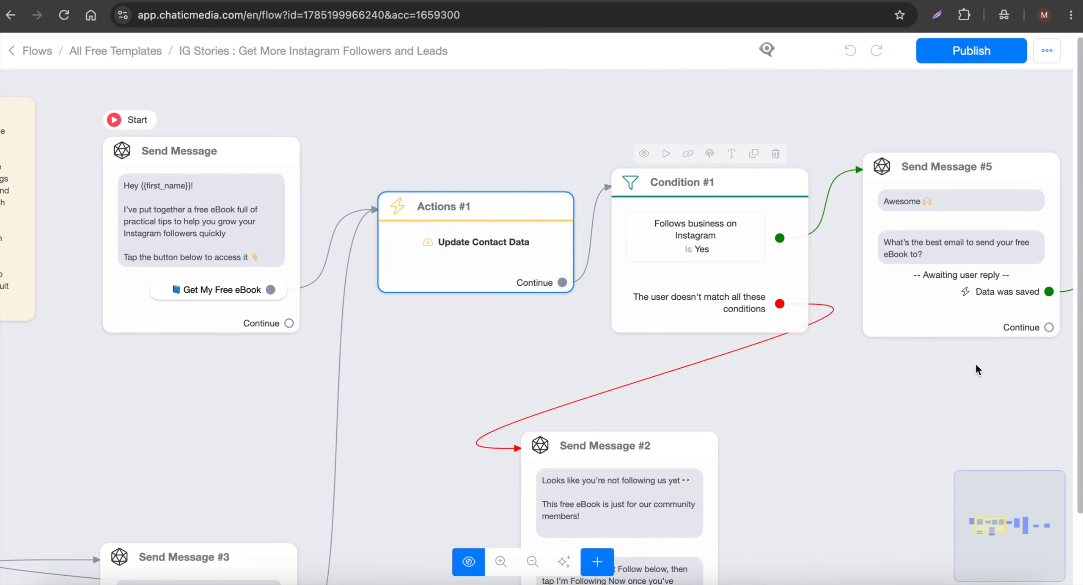
- Review the email collection, opt-in and eBook delivery blocks, and check the block types available for adding to the flow
drag(975, 362, 561, 379)
drag(859, 444, 412, 430)
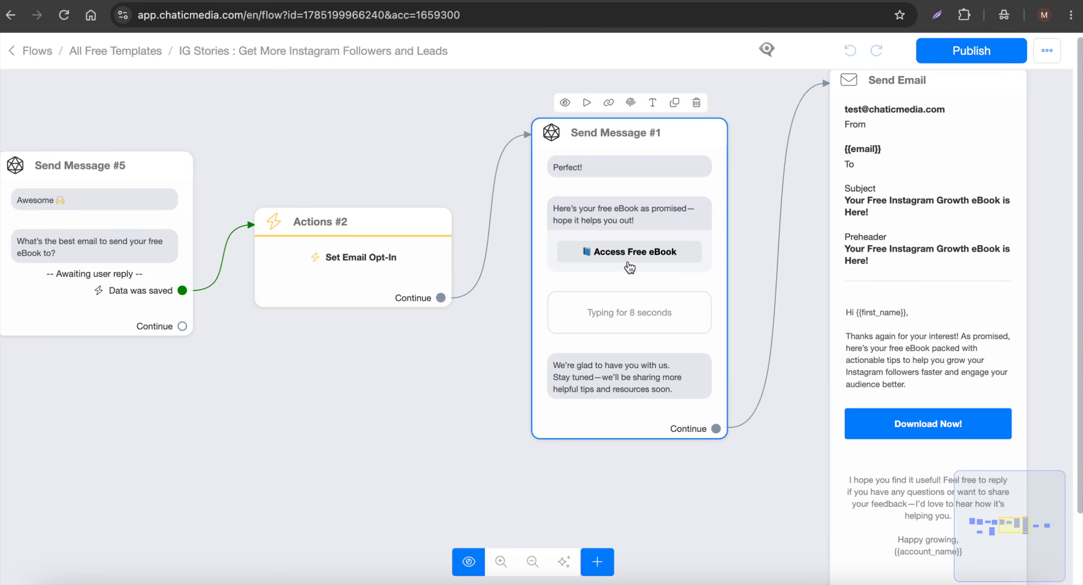
scroll(475, 323, down, 3)
click(600, 566)
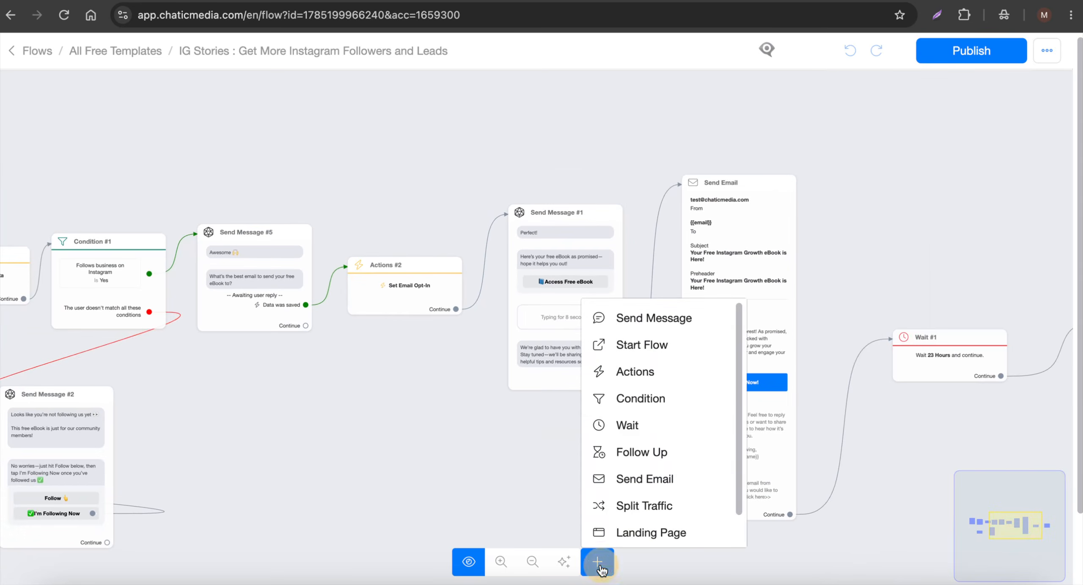
click(646, 478)
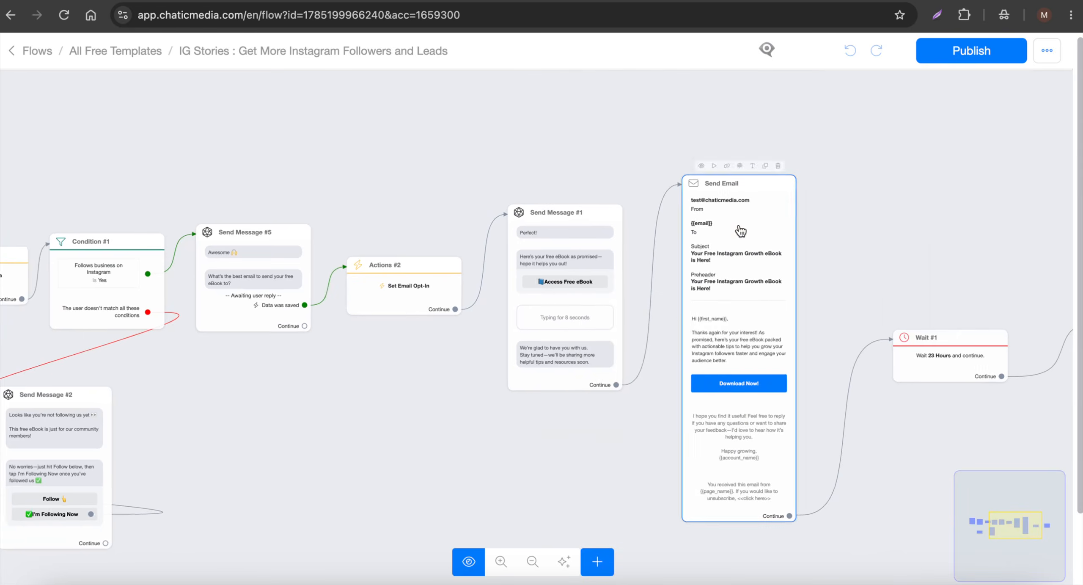
- Examine the Send Email block that delivers the eBook and the wait block that follows it
scroll(734, 224, up, 3)
drag(956, 238, 520, 162)
click(558, 353)
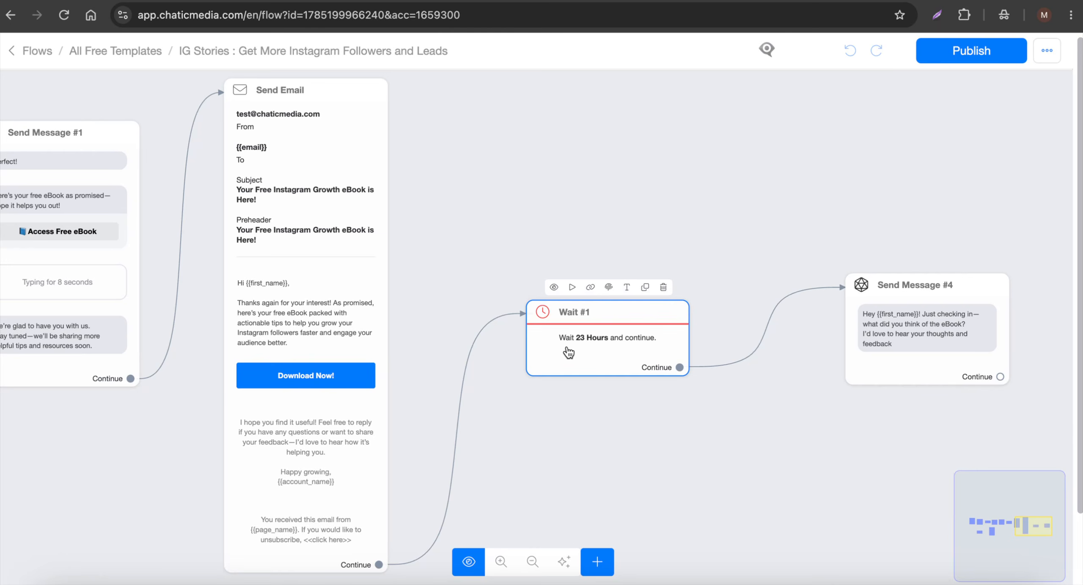
click(297, 423)
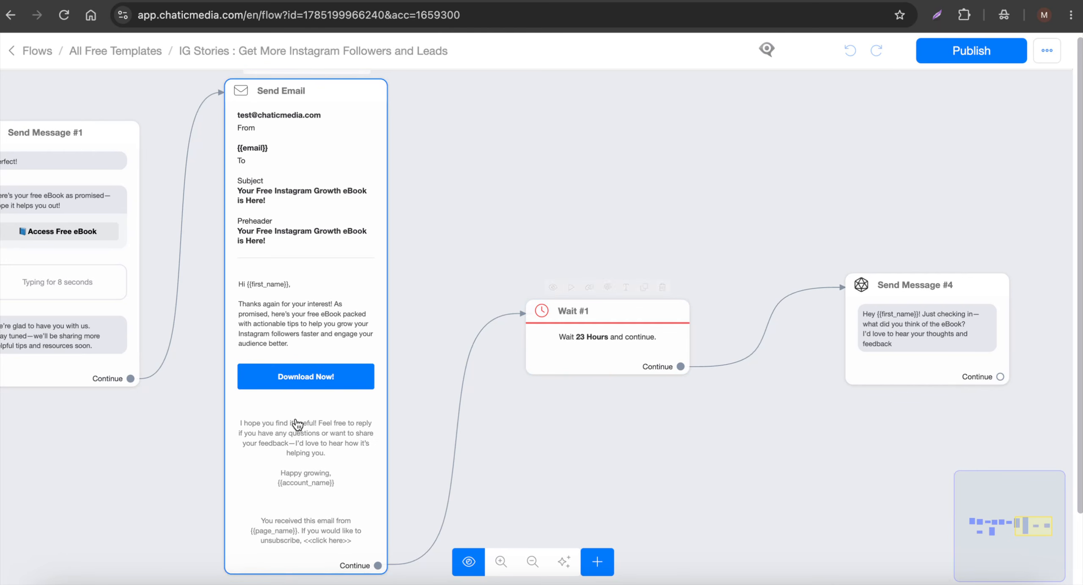
click(169, 233)
scroll(531, 240, left, 5)
click(182, 295)
drag(958, 220, 637, 195)
- Open the Send Message #4 feedback block at the end of the flow for editing
click(711, 377)
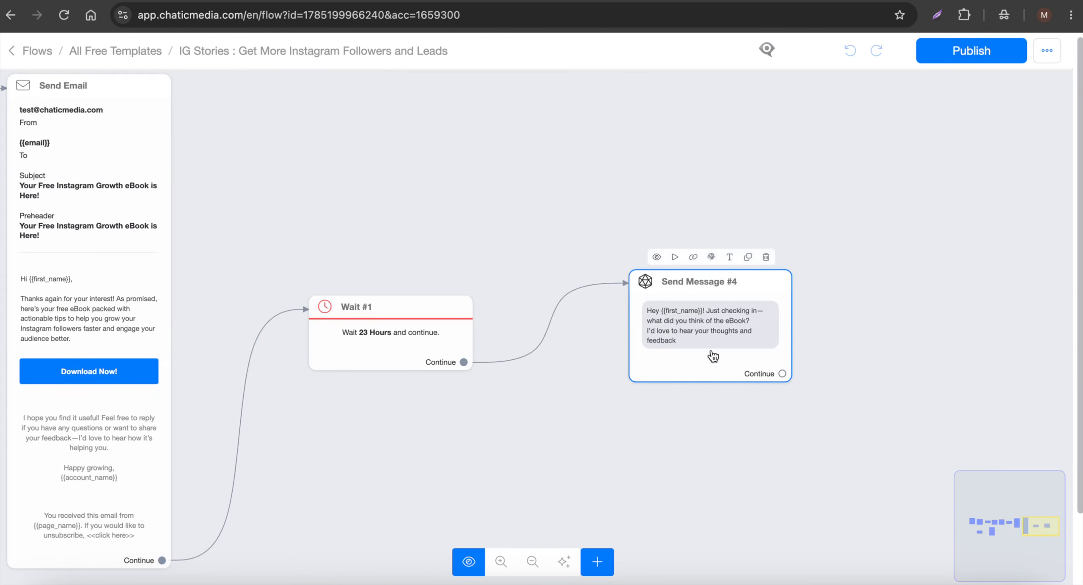
scroll(699, 320, up, 3)
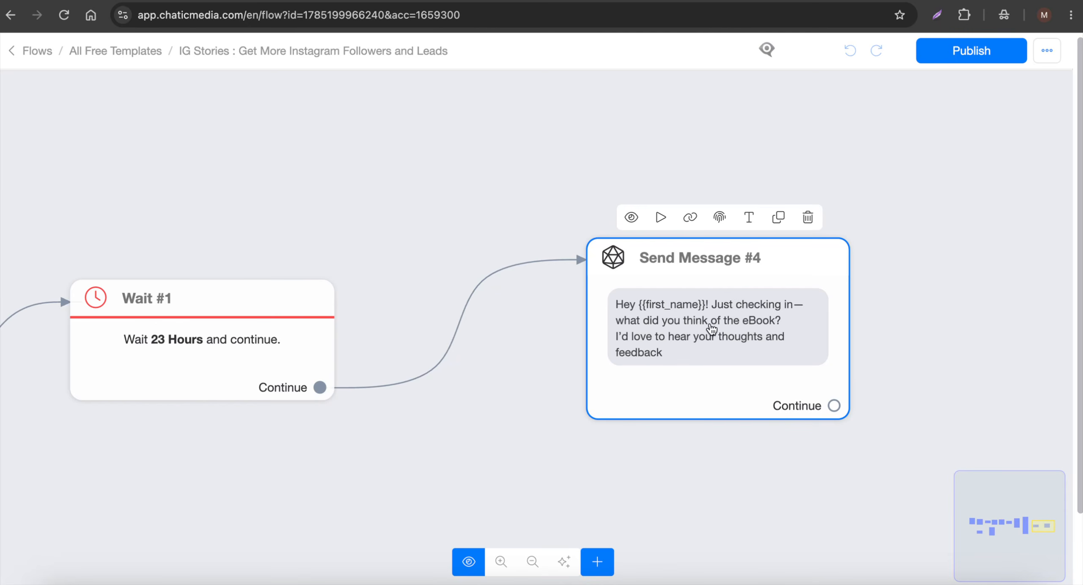
scroll(712, 329, down, 5)
scroll(715, 334, up, 1)
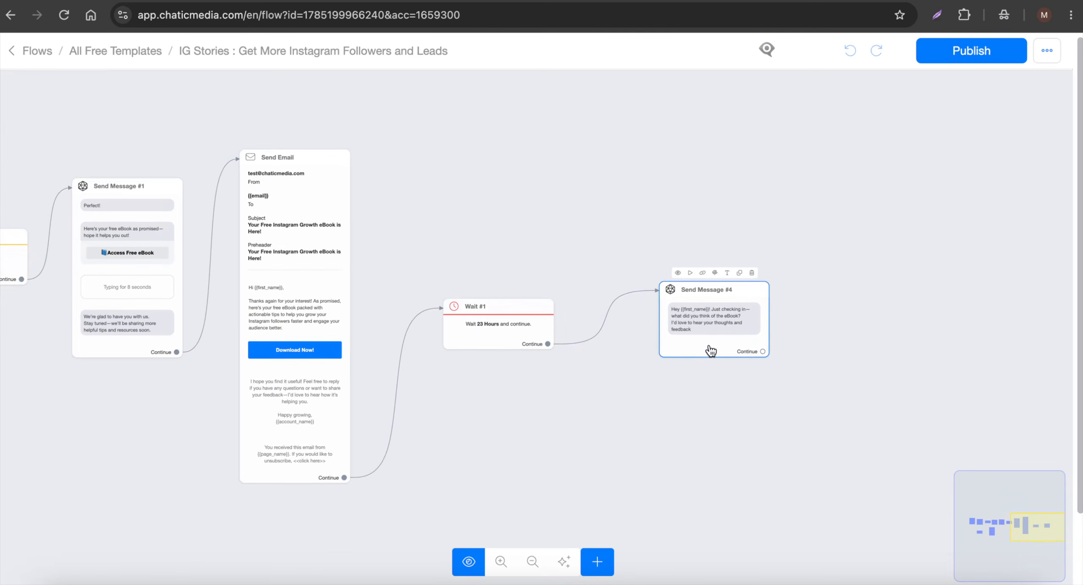
click(696, 322)
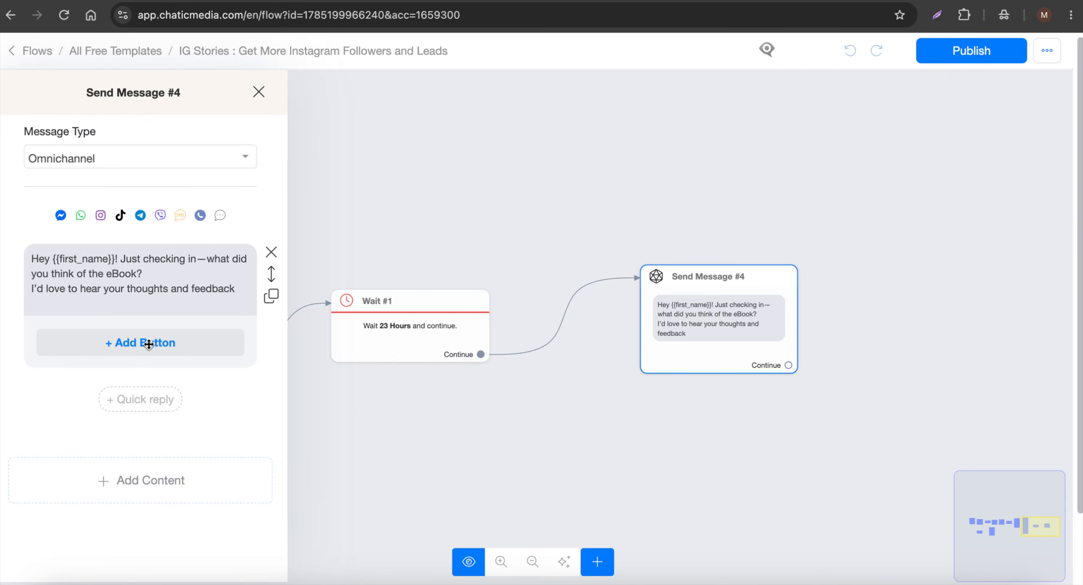
- Close the Send Message #4 editor, publish the flow and return to the flow list
click(631, 182)
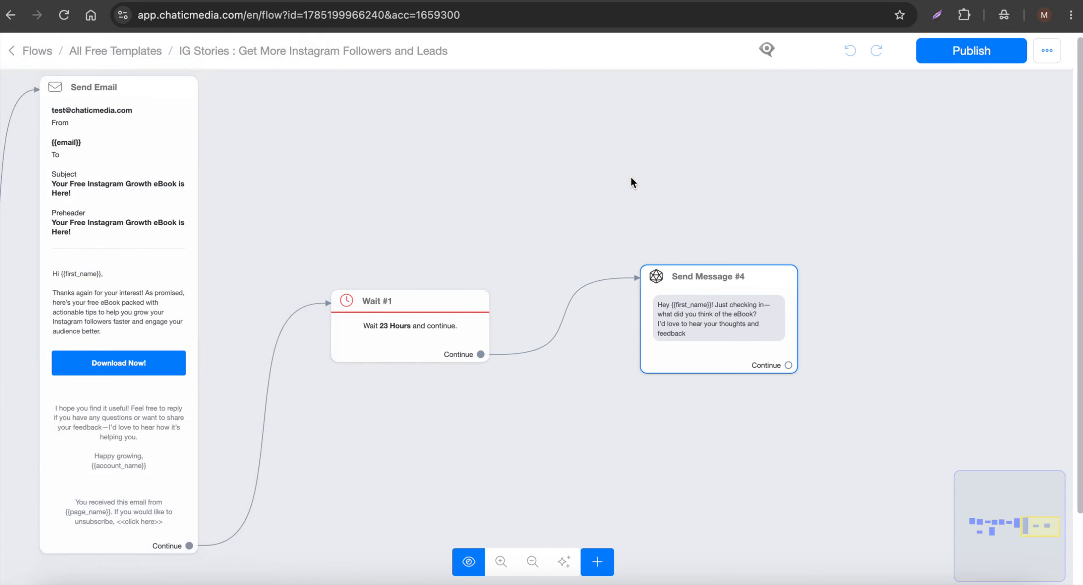
click(969, 52)
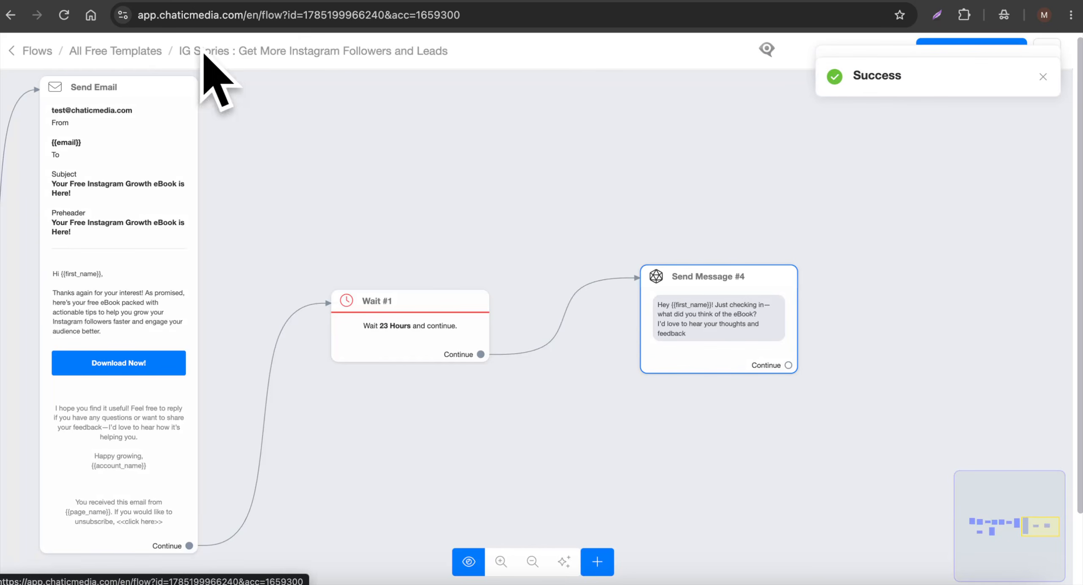
click(36, 49)
- Create a new Instagram Story automation named "ebook" from the marketing tools
click(98, 327)
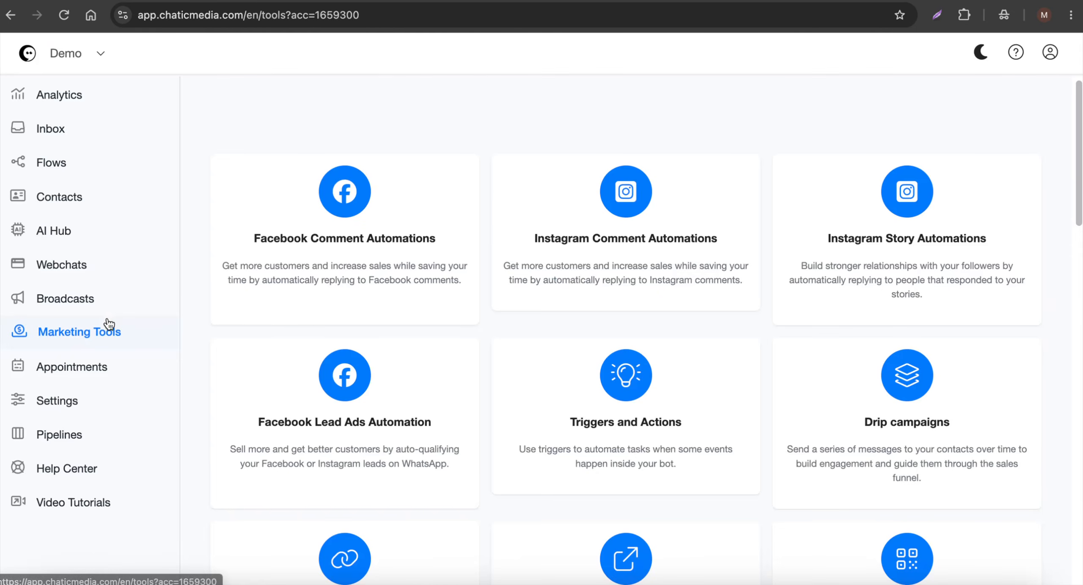
click(824, 238)
click(895, 194)
click(487, 120)
text(ebook)
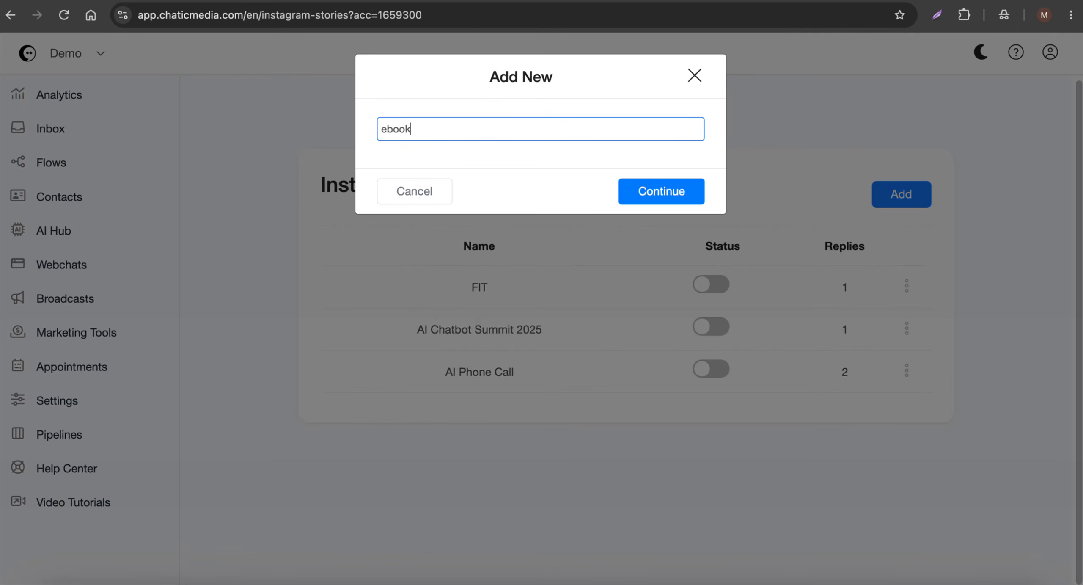
key(Return)
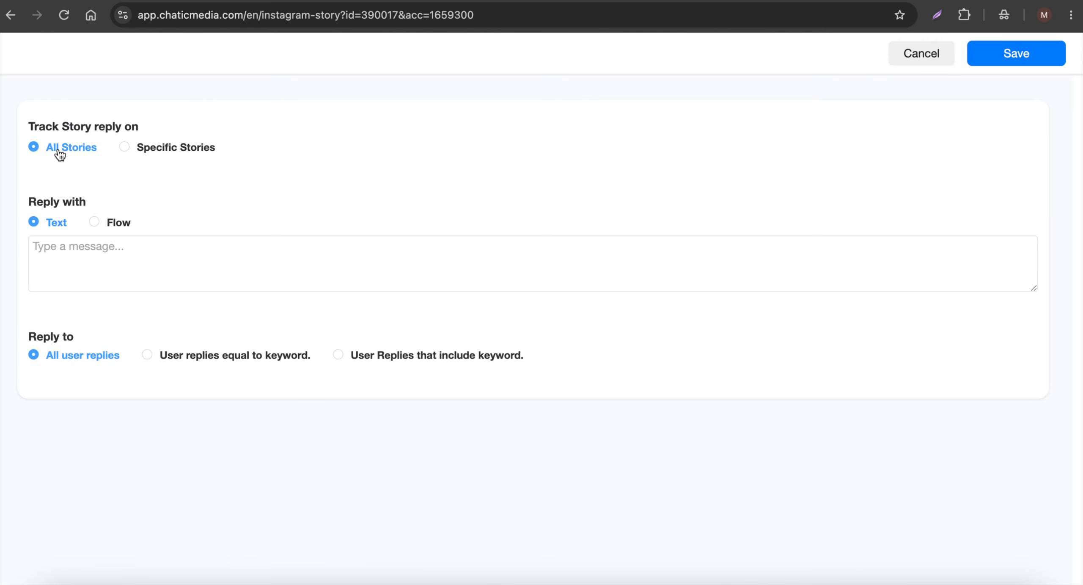
- Restrict the automation to user replies equal to the keyword "ebook"
click(174, 355)
click(67, 387)
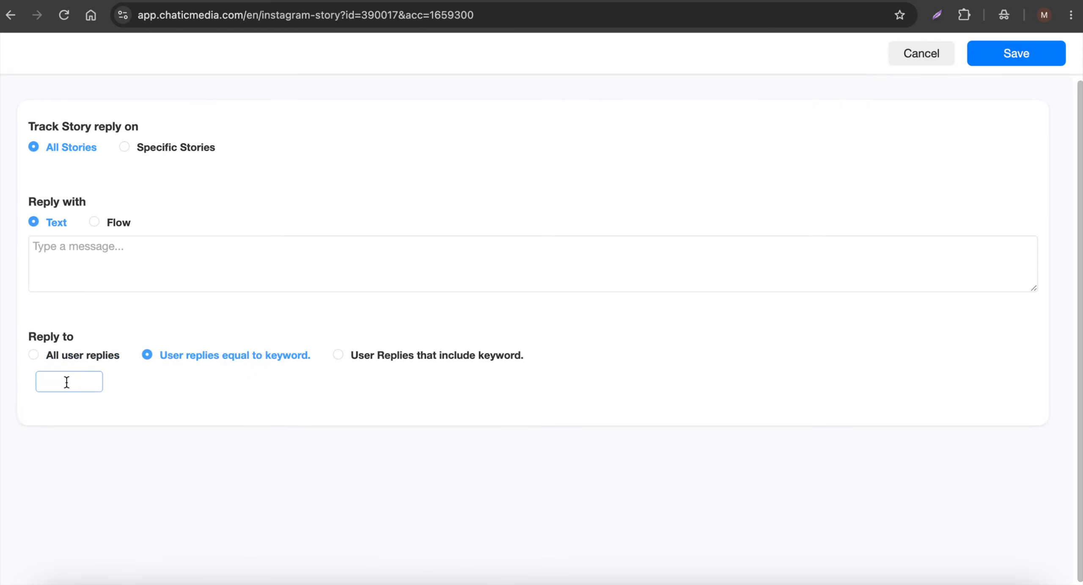
key(Return)
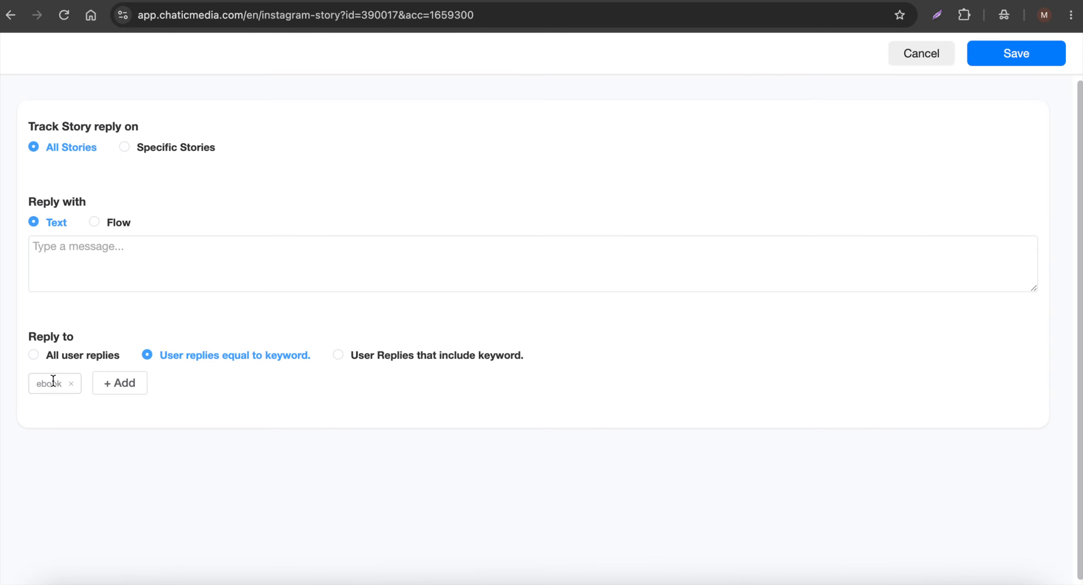
- Limit story tracking to specific stories and choose the "Get my free ebook on Instagram Marketing!!!" story
click(156, 148)
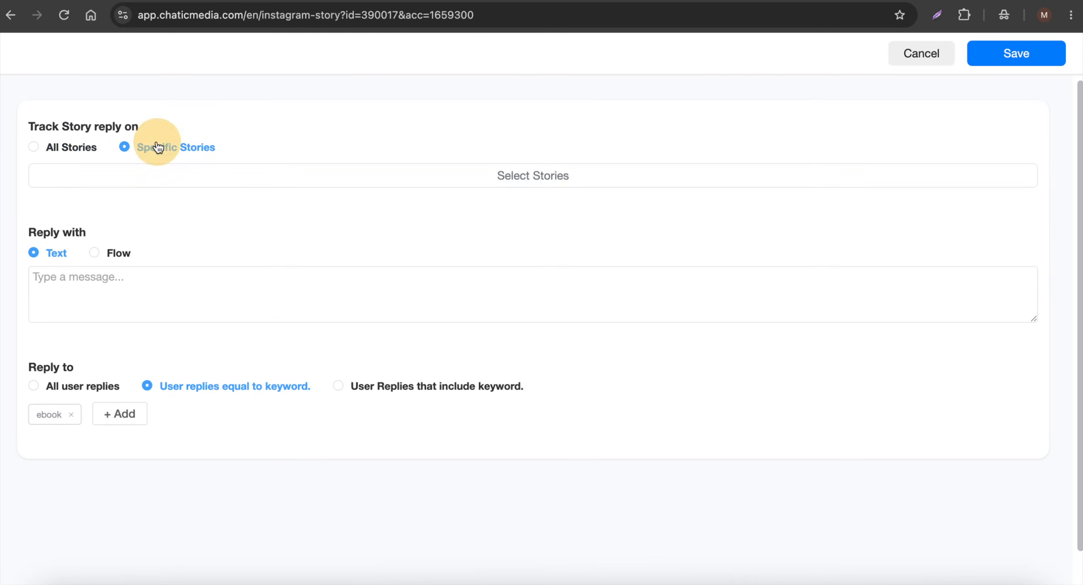
click(356, 175)
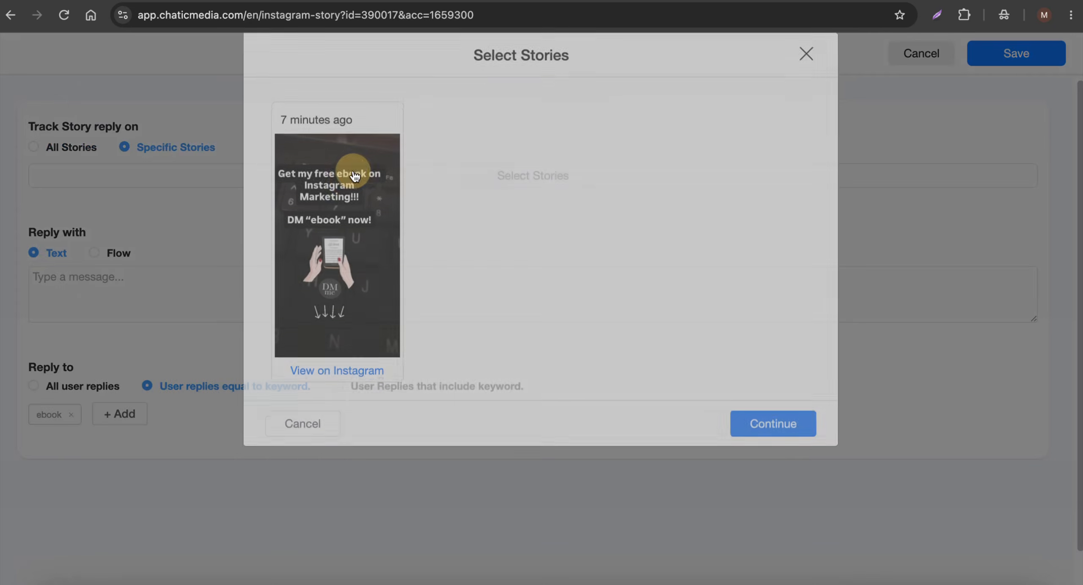
click(361, 242)
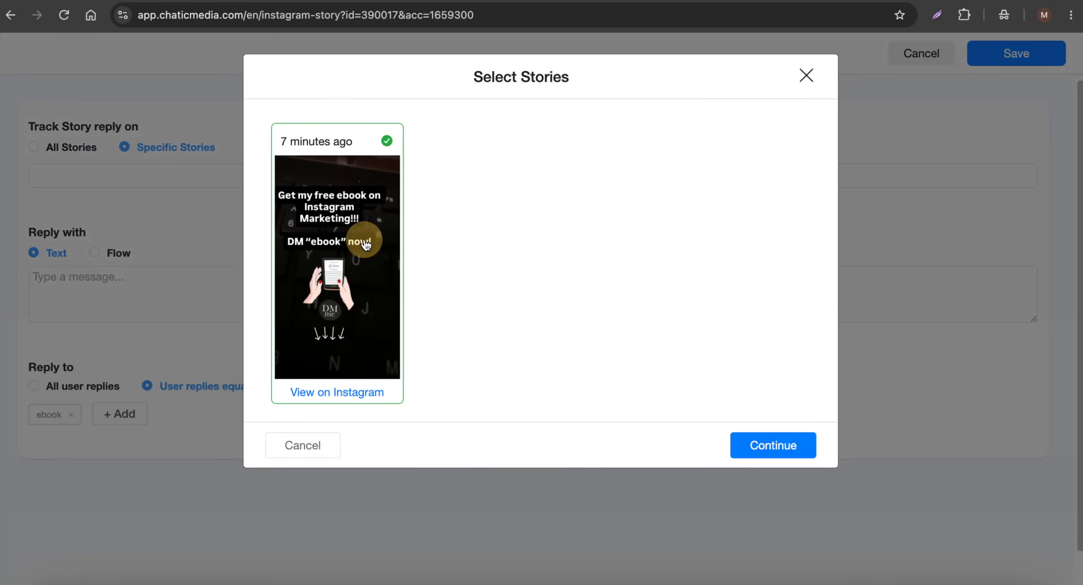
click(777, 443)
- Set the automation to reply with the flow "IG Stories : Get More Instagram Followers and Leads" instead of text
scroll(279, 273, down, 7)
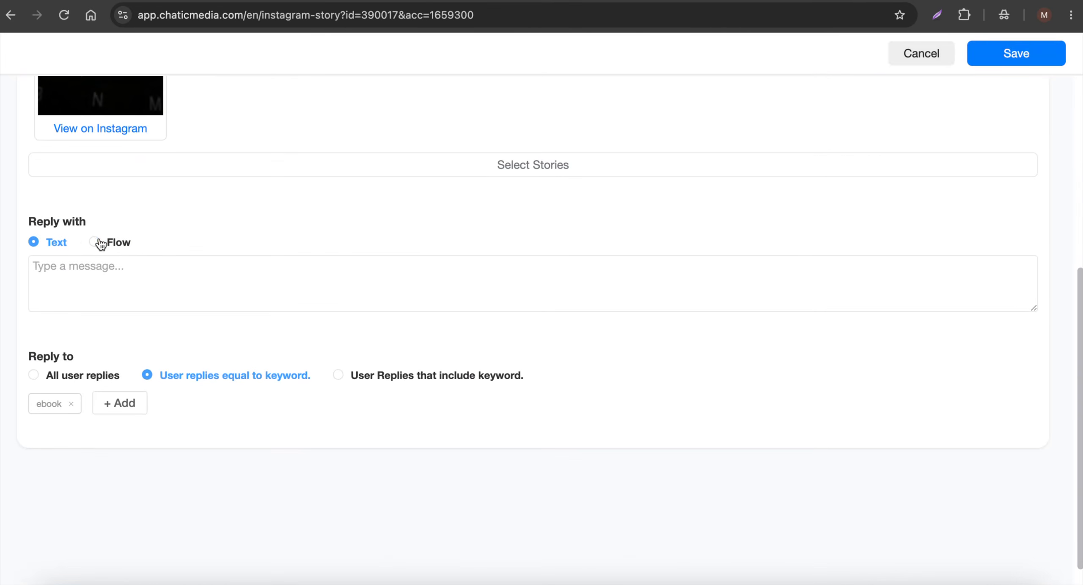
drag(39, 220, 84, 220)
click(64, 282)
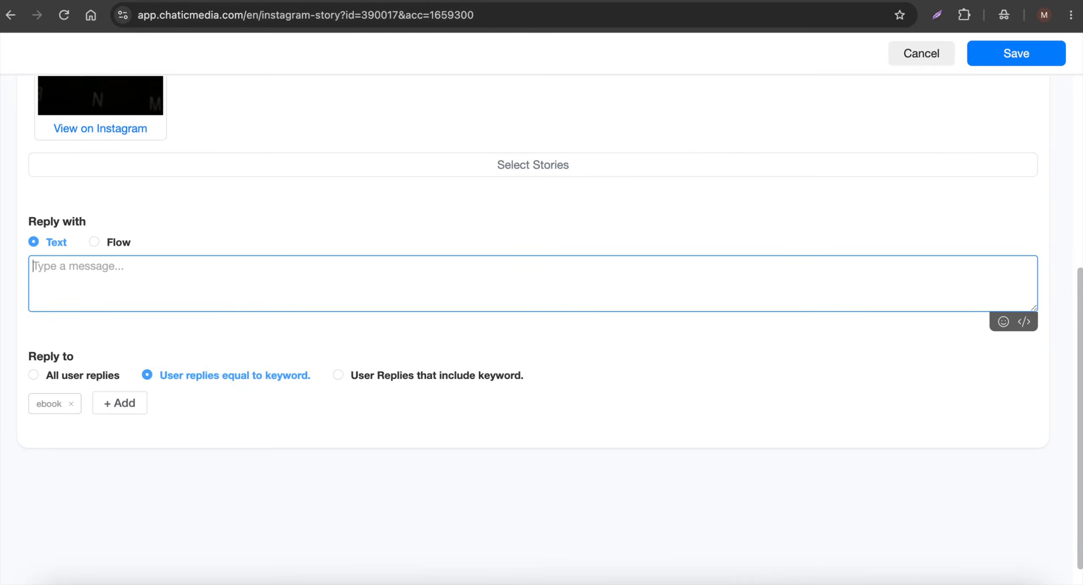
click(596, 1)
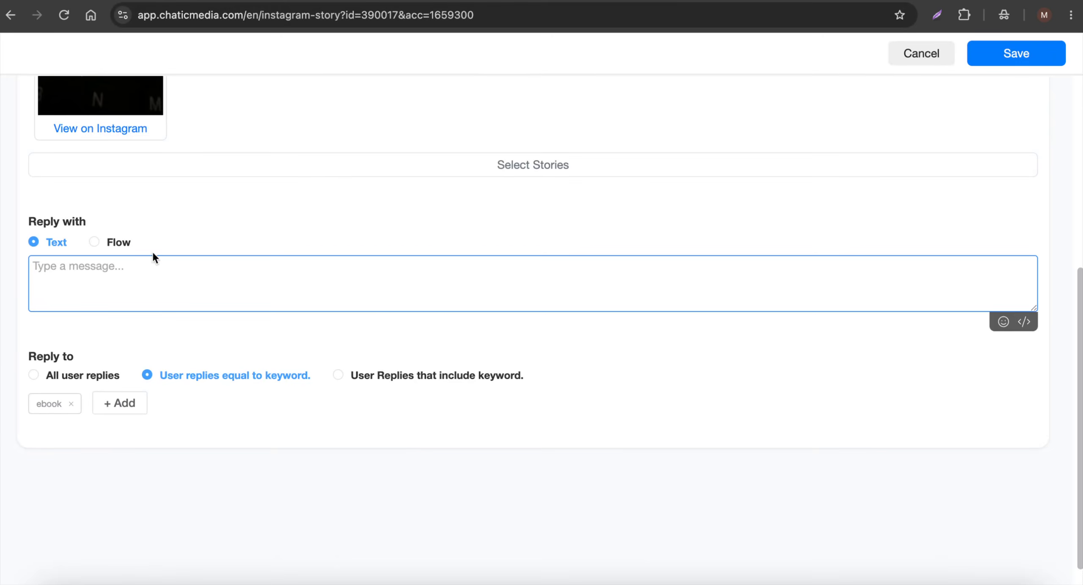
click(109, 243)
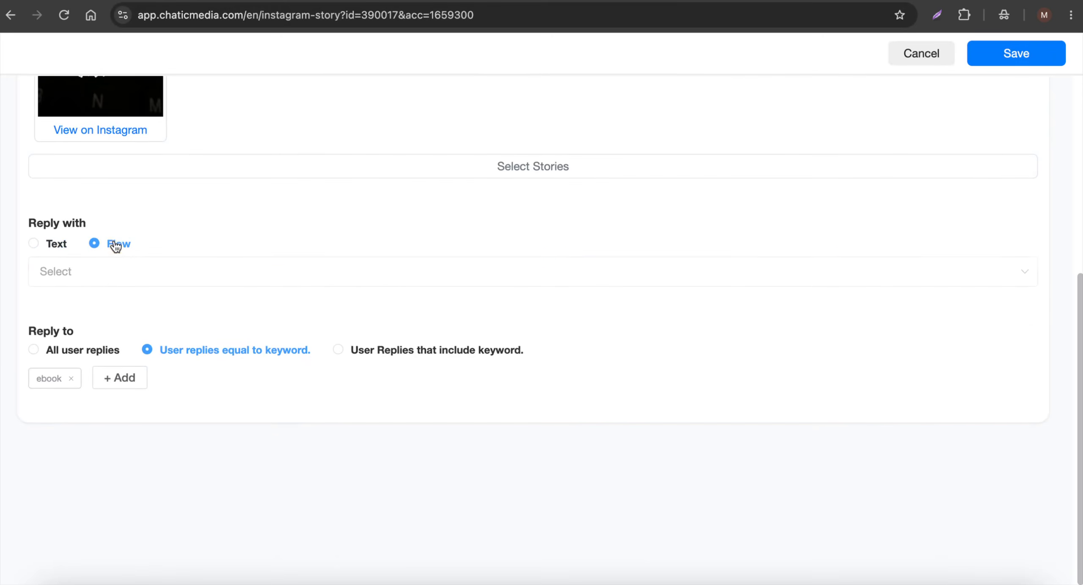
click(105, 281)
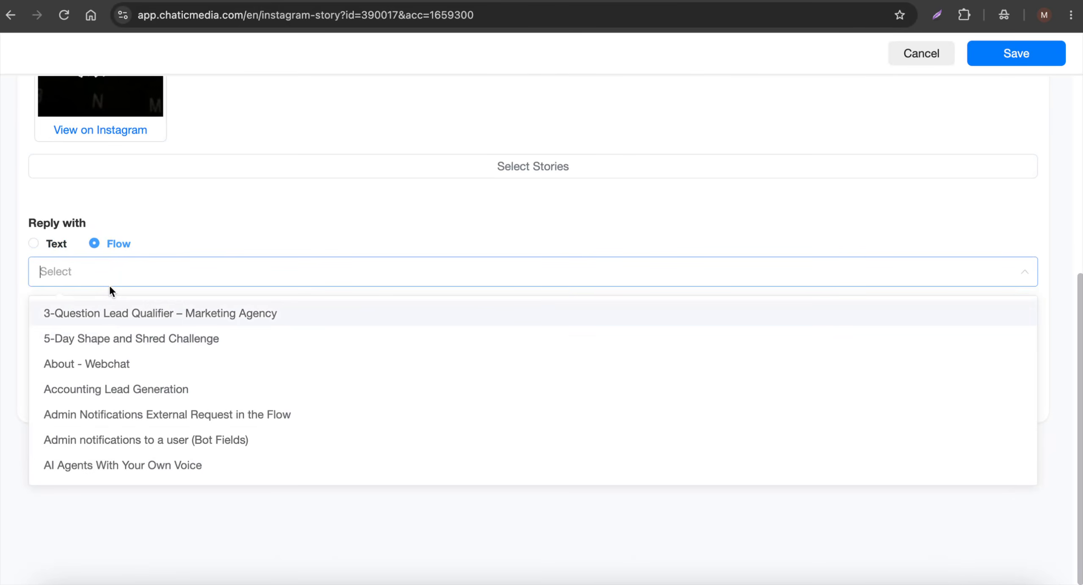
text(ig s)
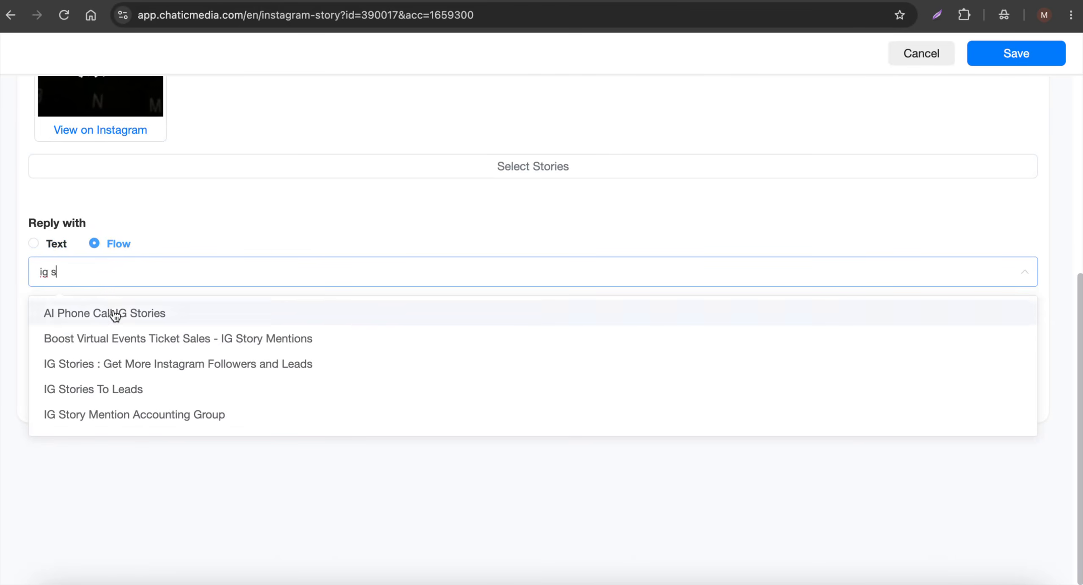
click(140, 372)
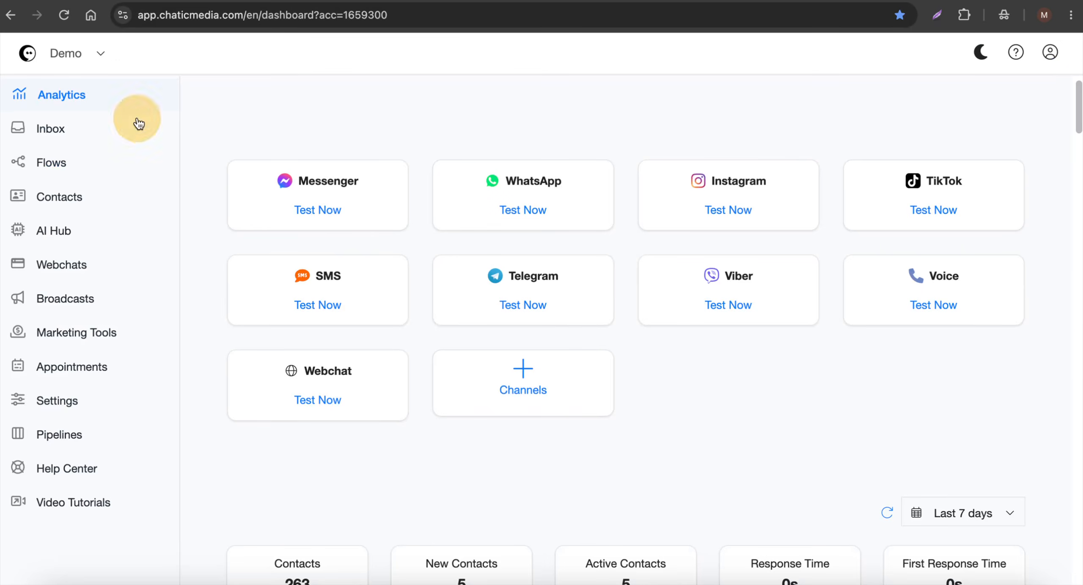
- Check the account's flow list to verify which flow the automation should use
click(68, 158)
click(607, 324)
scroll(505, 335, down, 2)
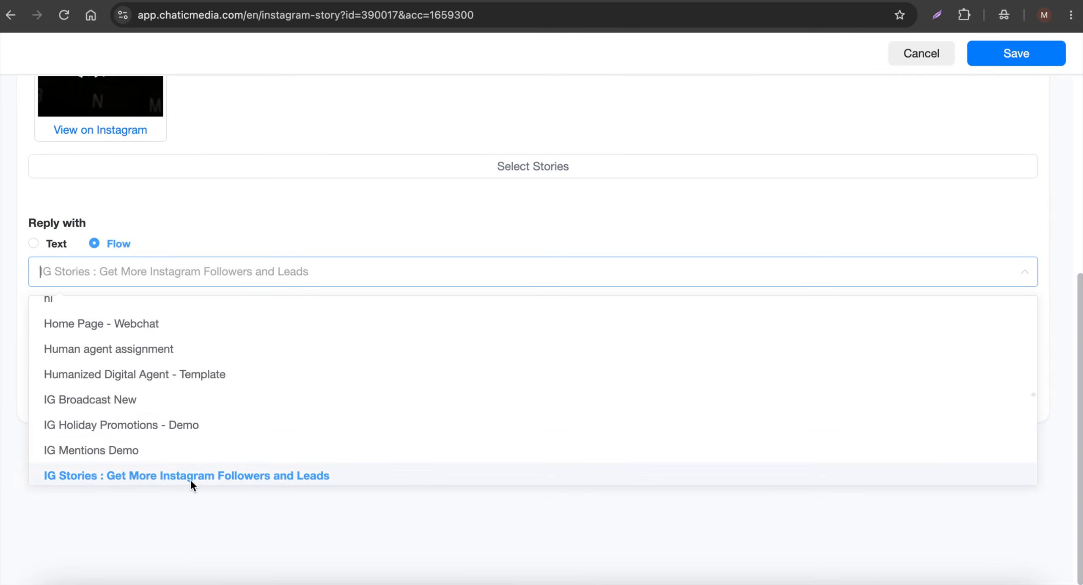
- Reselect "IG Stories : Get More Instagram Followers and Leads" as the reply flow and save the automation
click(234, 477)
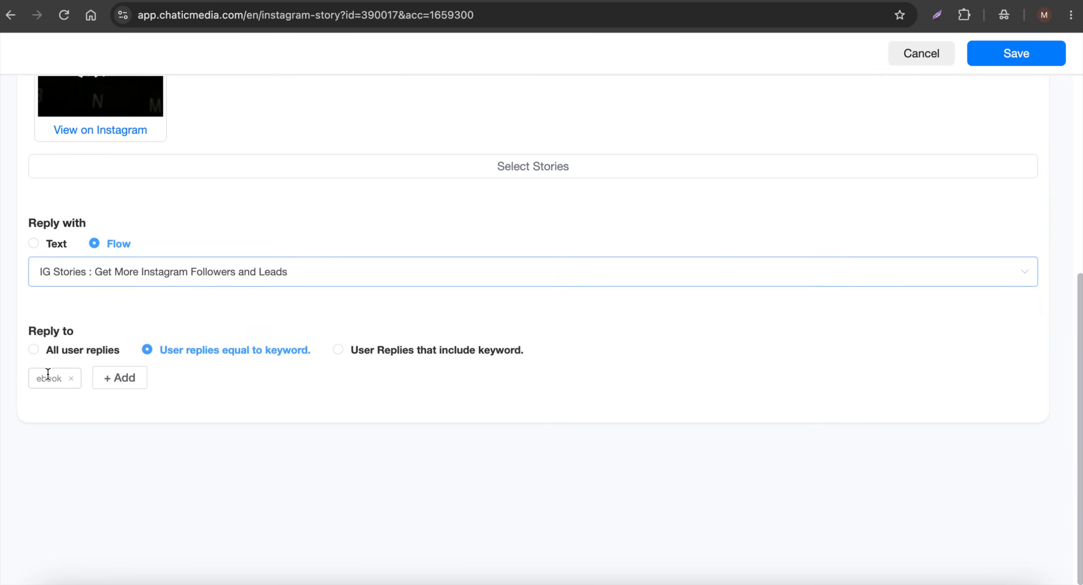
scroll(523, 321, up, 7)
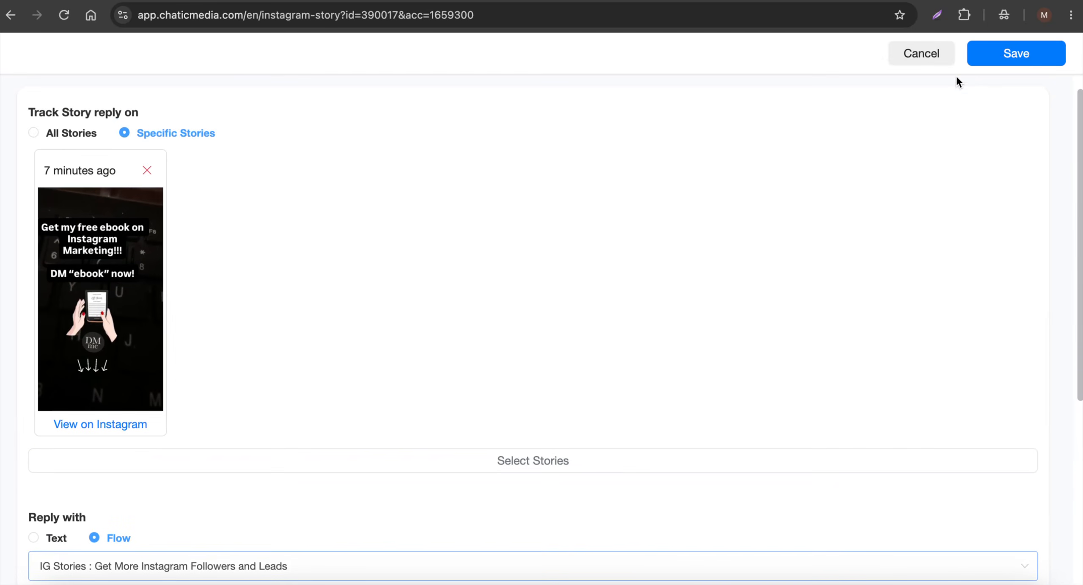
click(1016, 50)
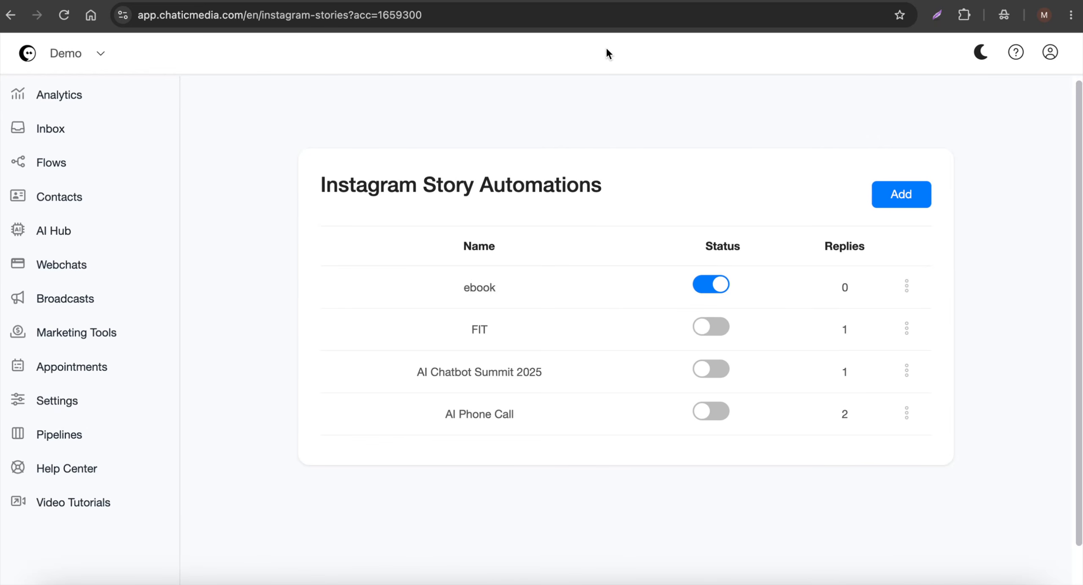
- Open the "IG Stories : Get More Instagram Followers and Leads" flow from the All Free Templates folder
click(31, 159)
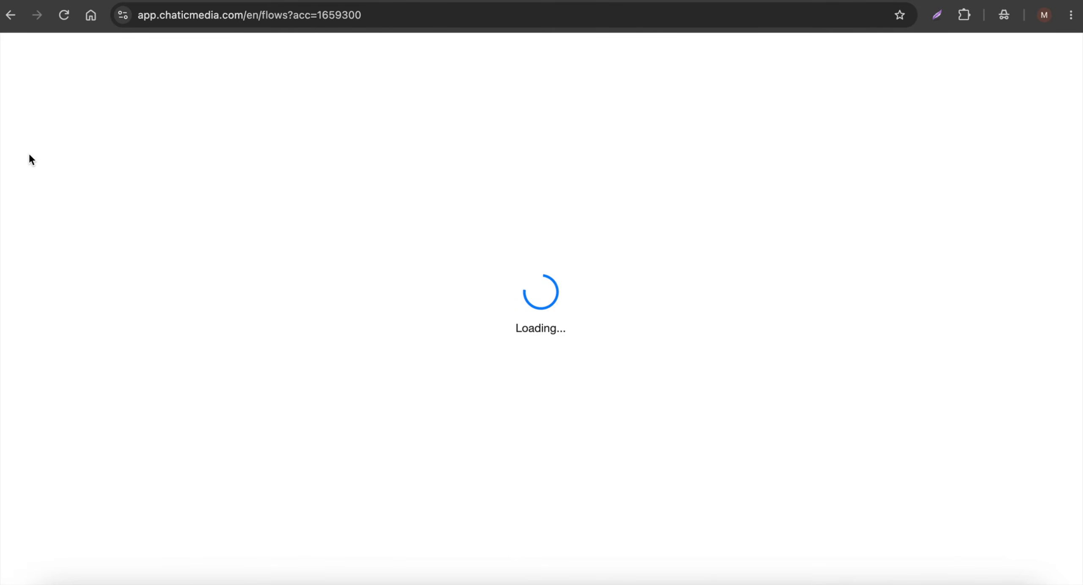
click(577, 402)
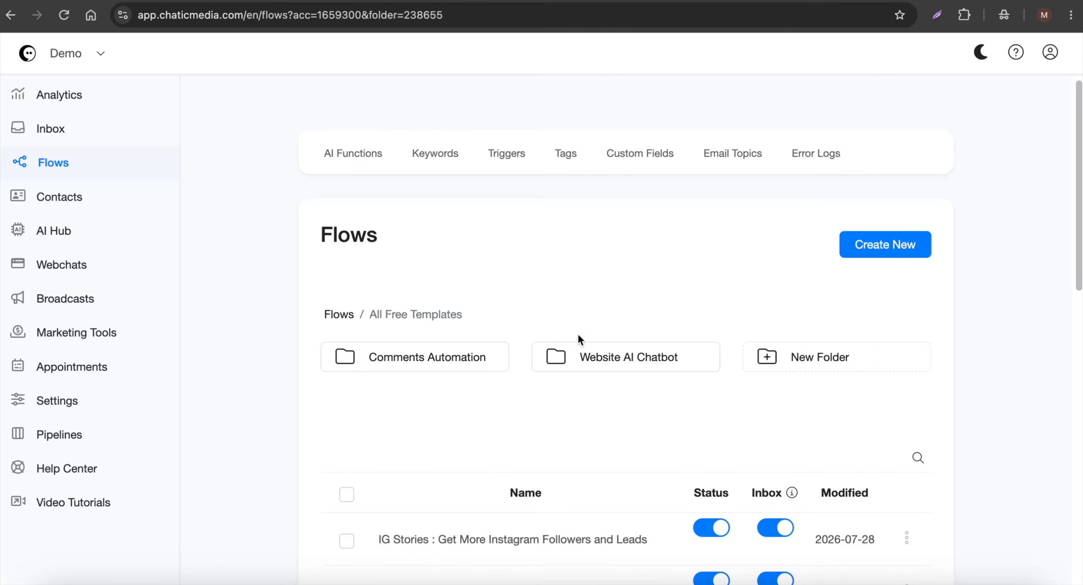
click(460, 539)
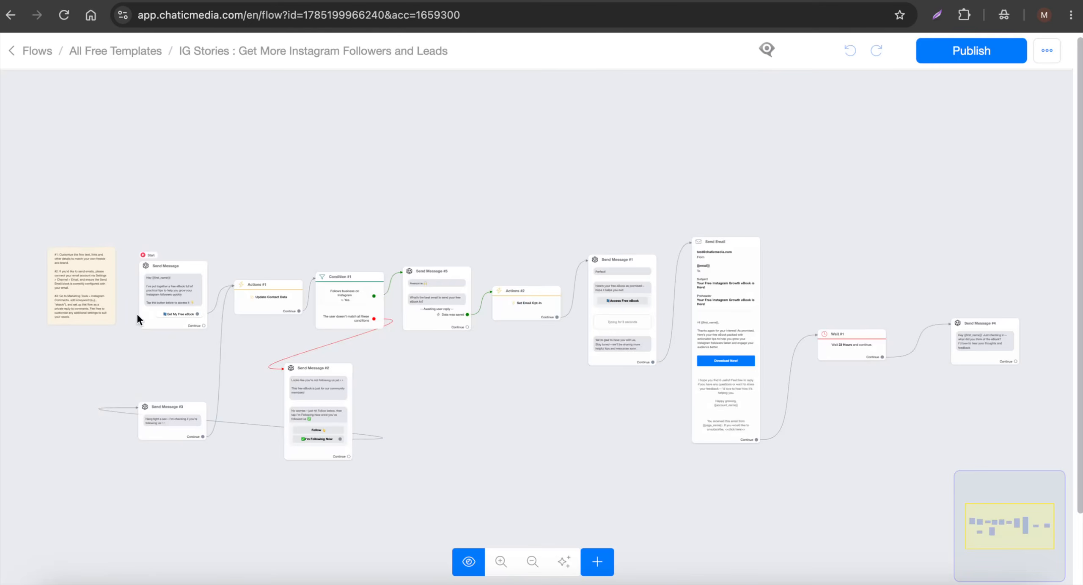
- Compare the flow's opening message and Get My Free eBook button with the test story reply in the Instagram chat
scroll(152, 310, up, 10)
scroll(273, 225, down, 2)
scroll(273, 227, down, 5)
click(687, 584)
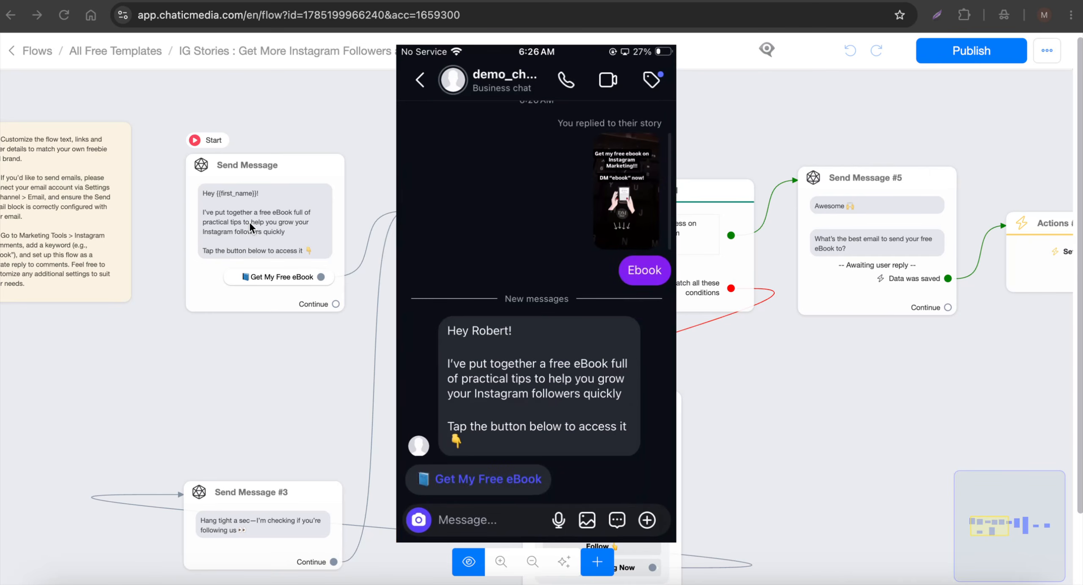
scroll(154, 249, down, 5)
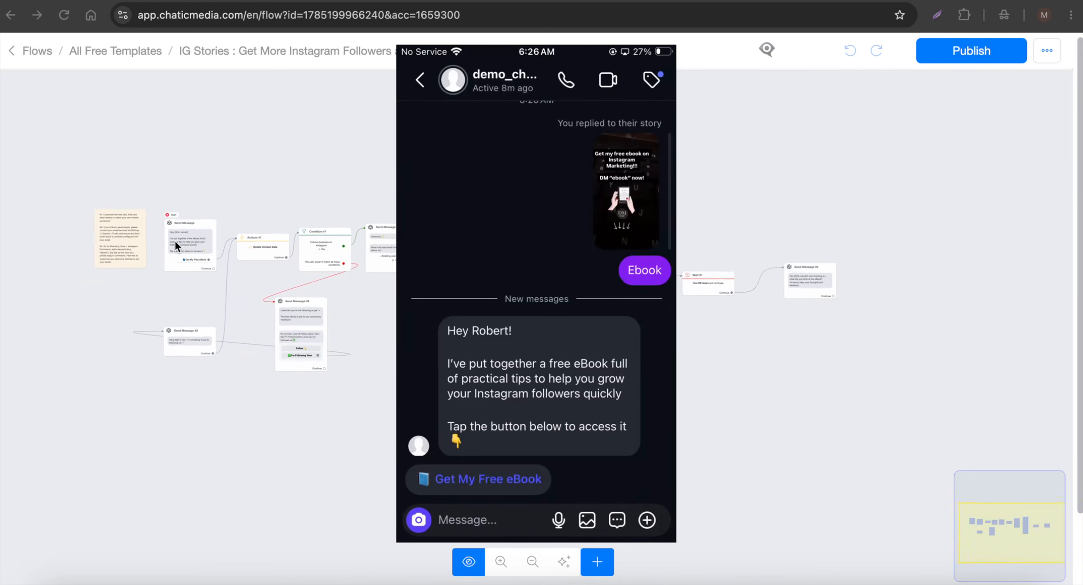
scroll(160, 251, up, 5)
scroll(123, 269, down, 5)
scroll(296, 279, up, 5)
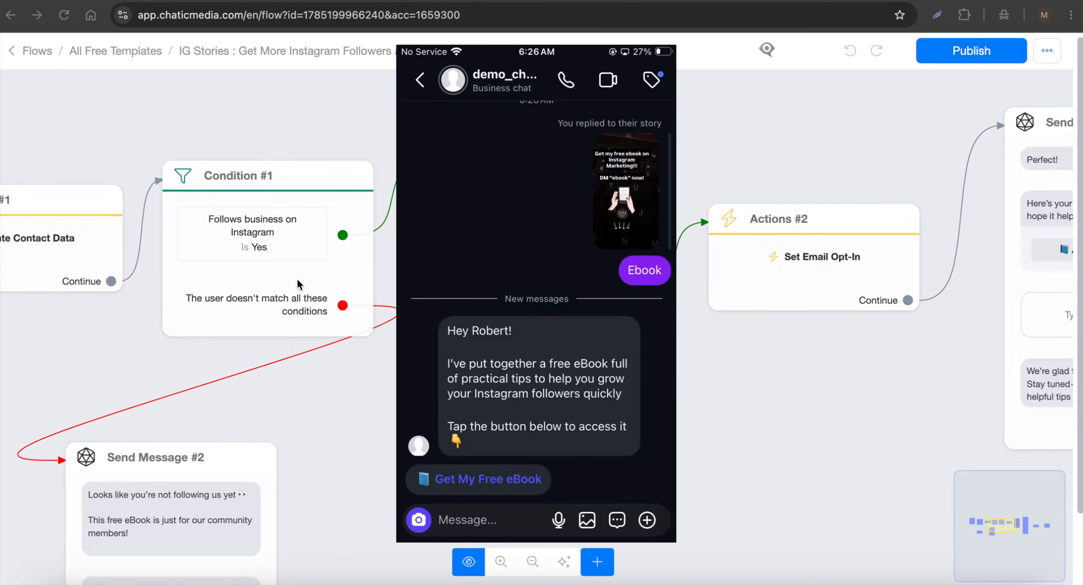
- Examine the follow check, the non-follower message and the email question in the flow alongside the test chat
scroll(212, 203, down, 5)
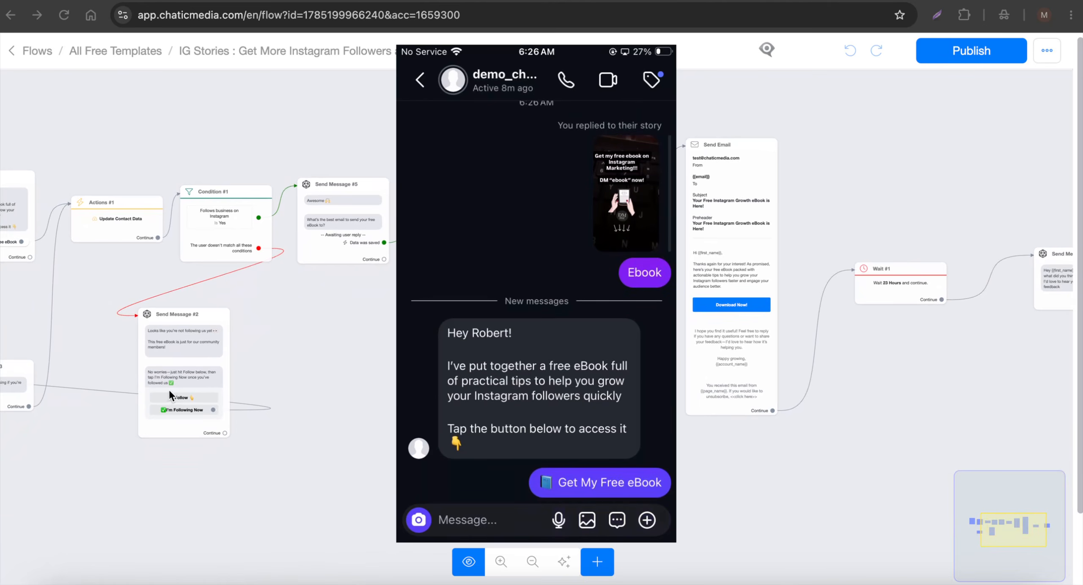
scroll(169, 389, up, 5)
scroll(171, 392, down, 3)
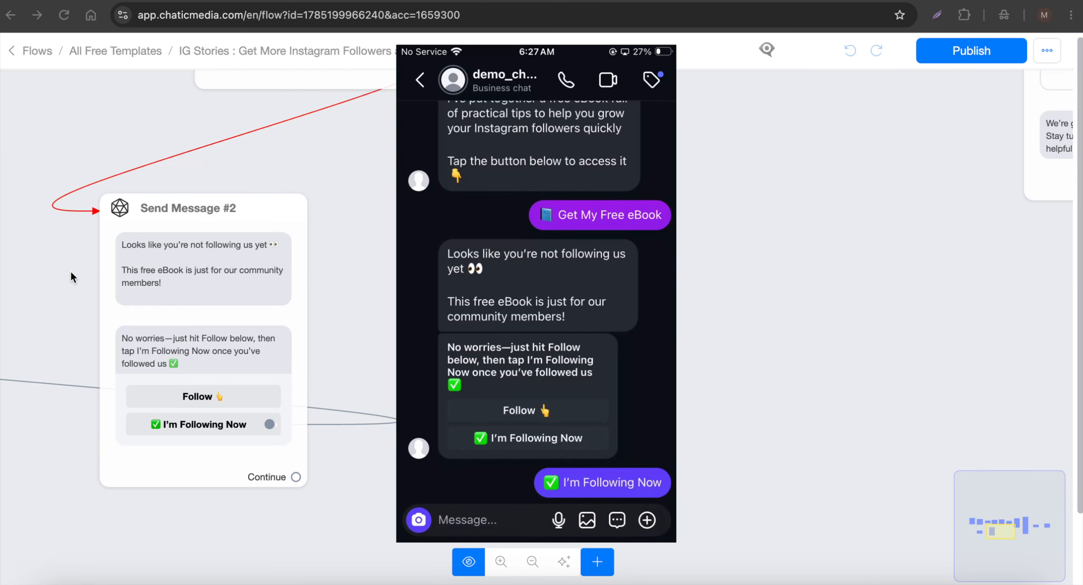
scroll(69, 269, down, 5)
scroll(107, 159, up, 5)
scroll(59, 159, down, 5)
scroll(213, 166, up, 2)
scroll(213, 166, up, 5)
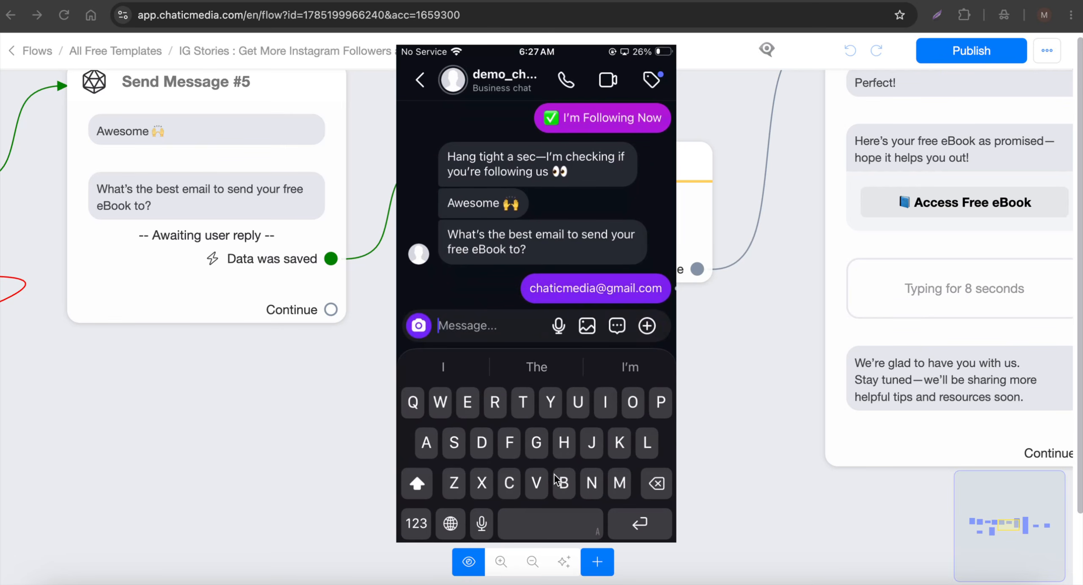
- Examine the email opt-in action and the Send Message #1 eBook delivery block alongside the test chat
scroll(44, 351, down, 5)
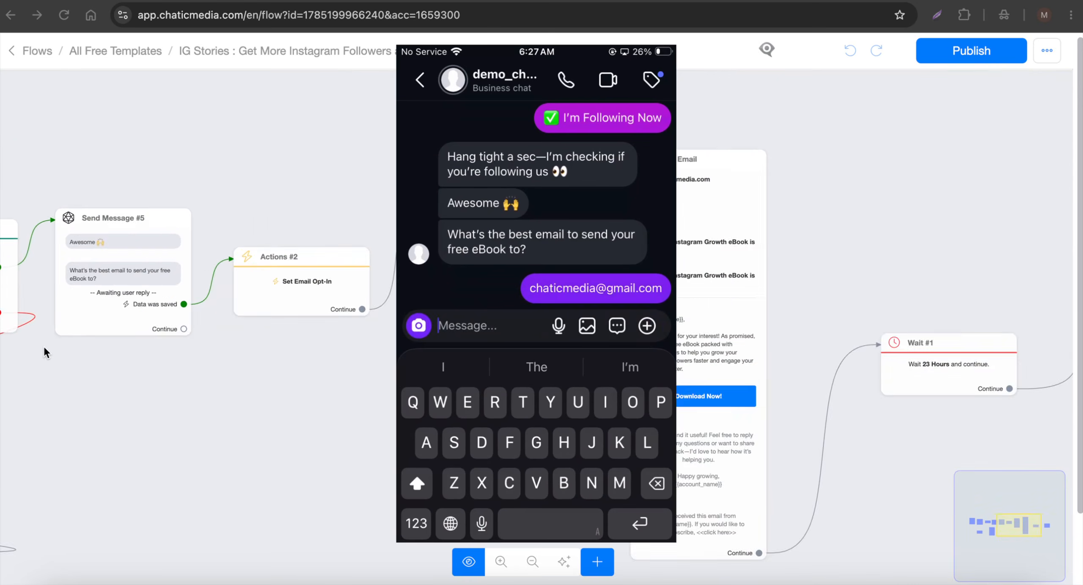
scroll(44, 351, down, 3)
scroll(246, 307, up, 8)
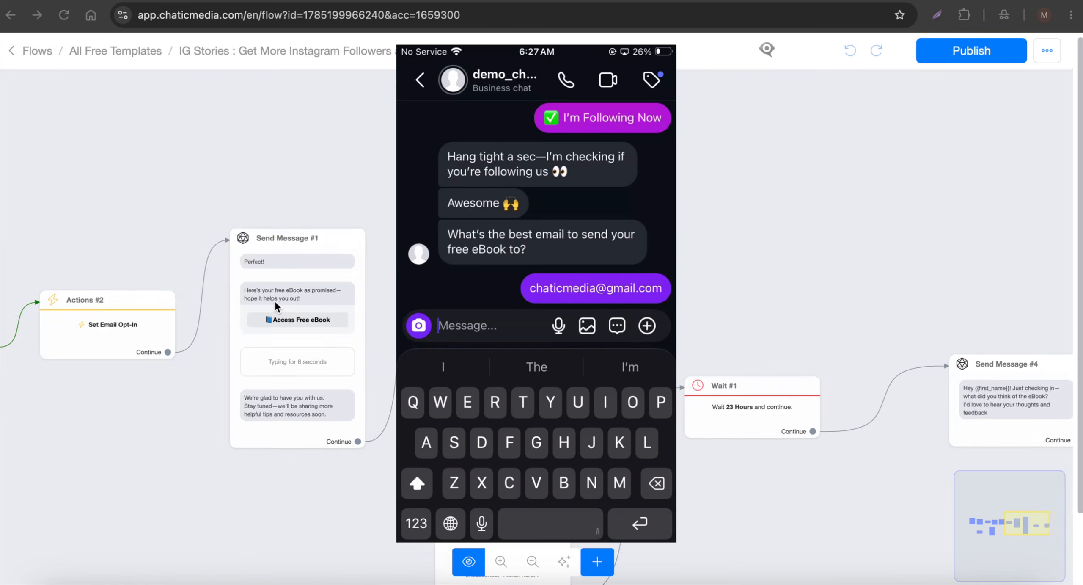
scroll(290, 301, up, 3)
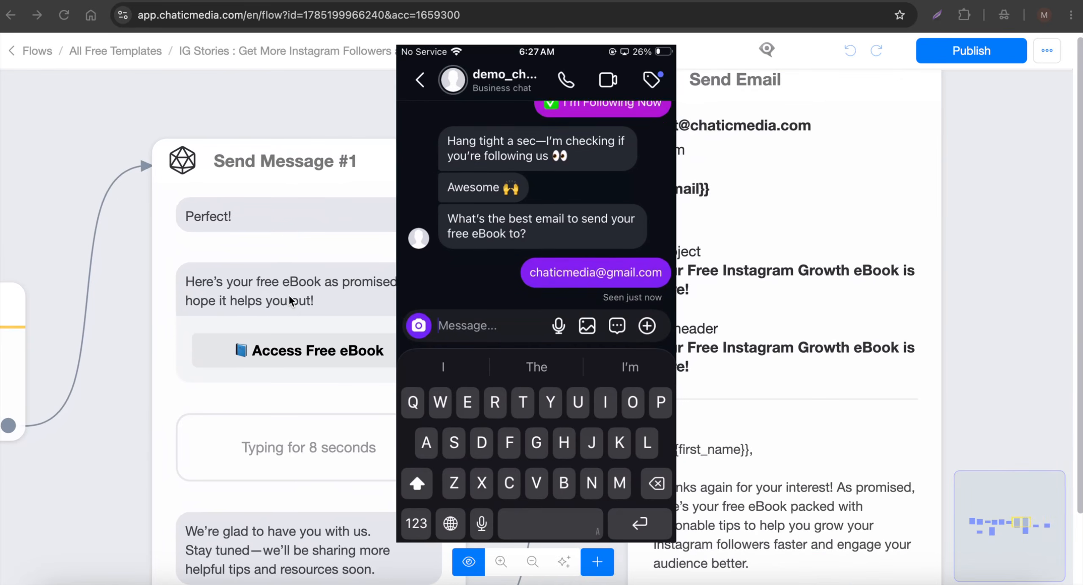
scroll(114, 253, down, 5)
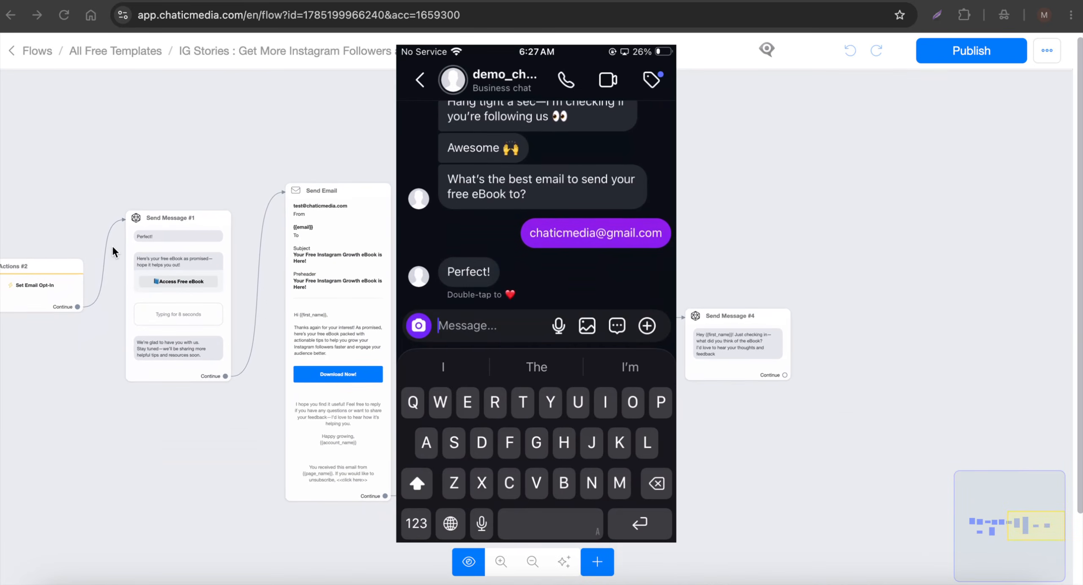
scroll(148, 255, up, 5)
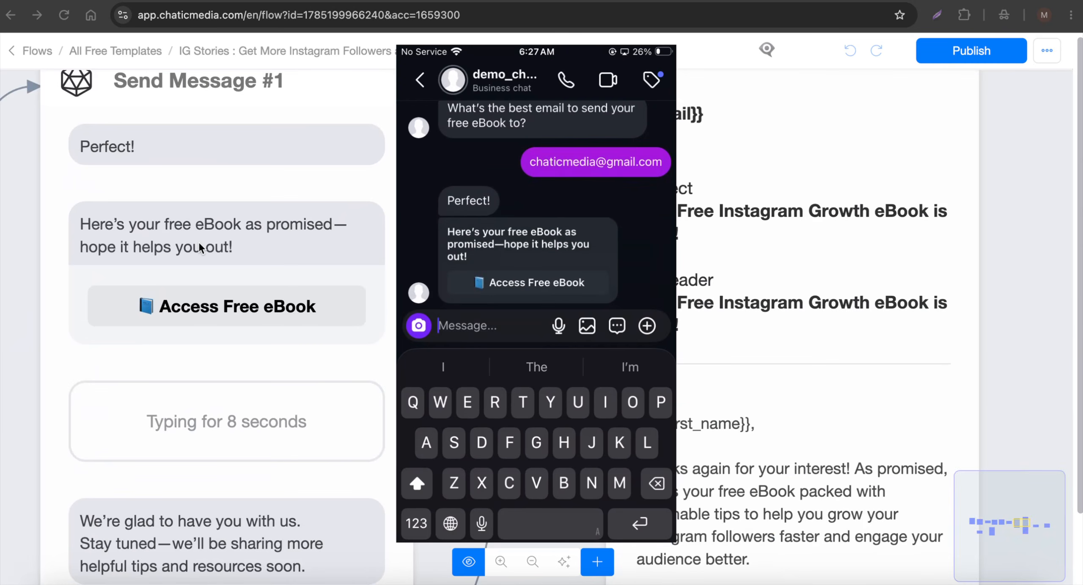
- Compare the typing delay and closing message in the Send Message #1 block with the test Instagram chat
scroll(199, 248, down, 5)
scroll(191, 370, up, 4)
scroll(191, 370, up, 3)
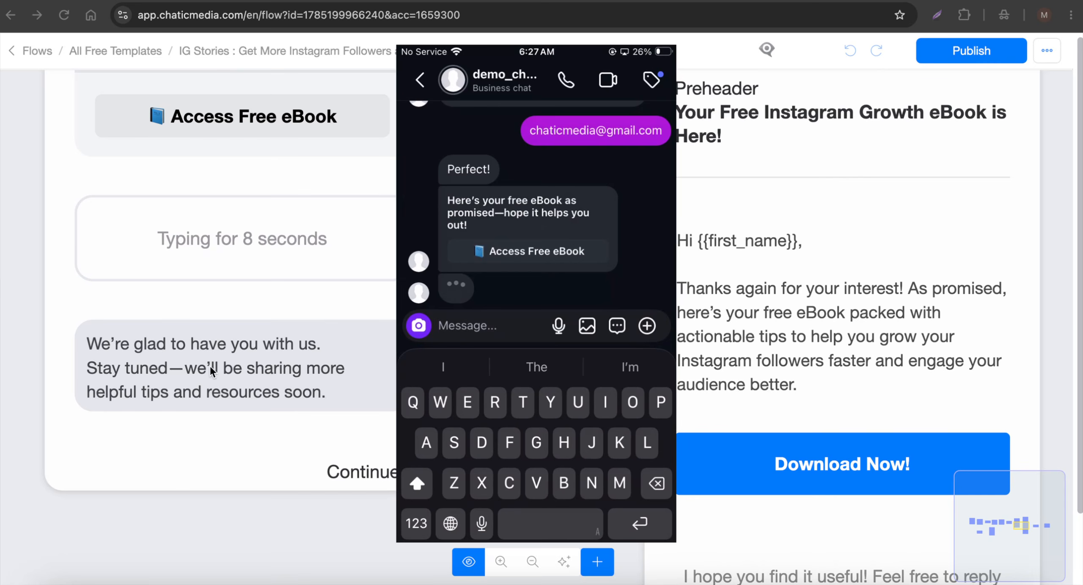
scroll(232, 415, down, 5)
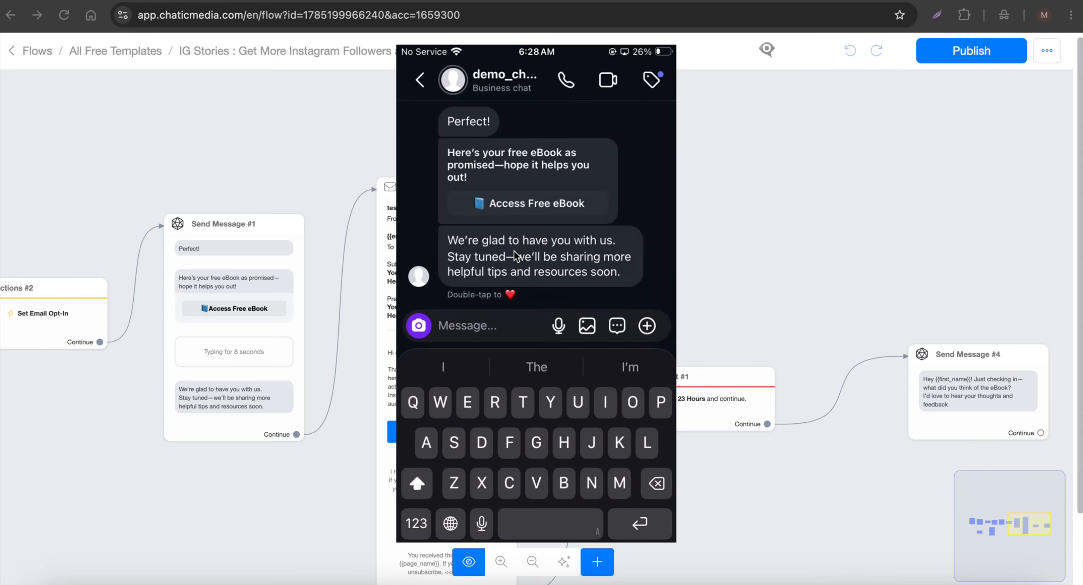
- Examine the flow's Send Email block, including its sender, subject, body and Download Now! button, alongside the email received in the test inbox
scroll(371, 256, down, 10)
scroll(323, 196, up, 4)
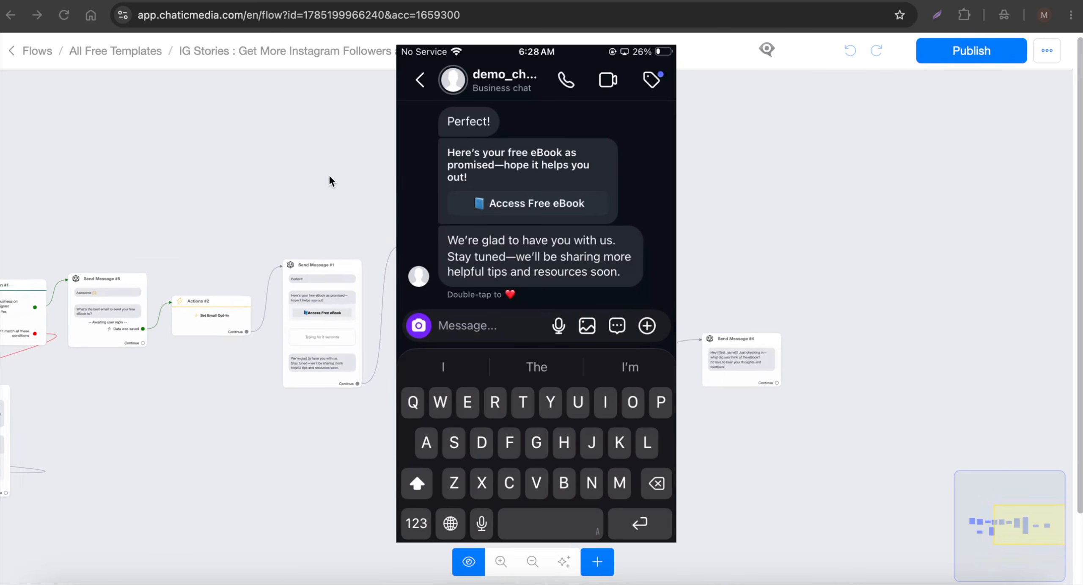
click(104, 138)
scroll(472, 346, up, 5)
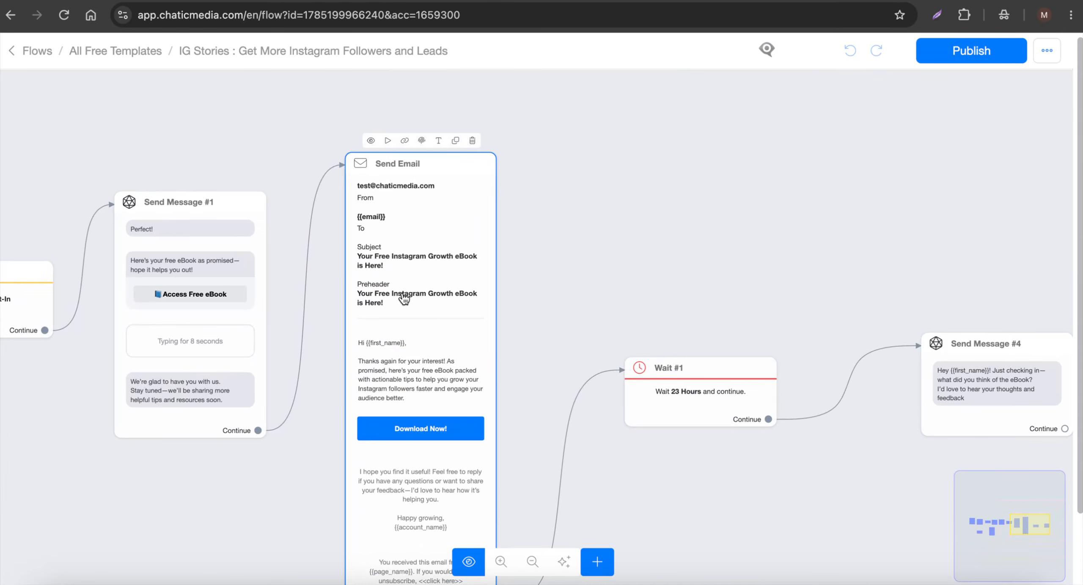
scroll(408, 305, up, 3)
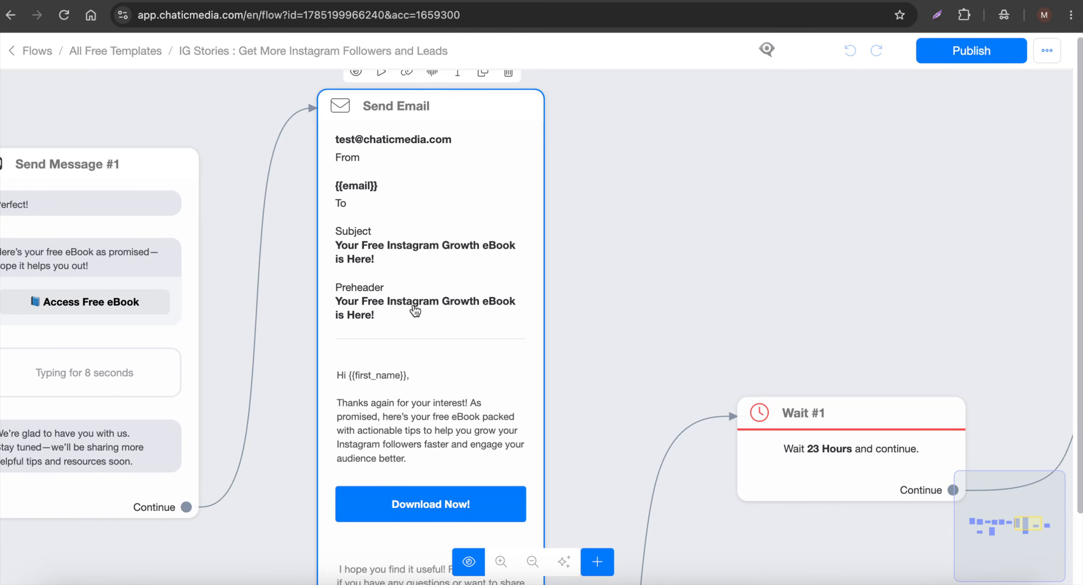
scroll(382, 311, down, 4)
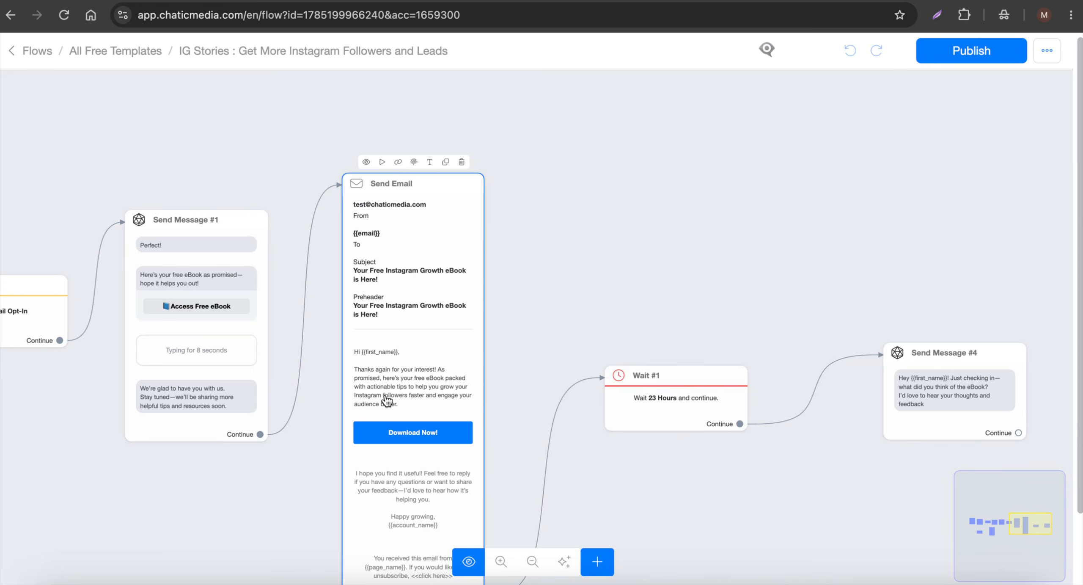
click(686, 582)
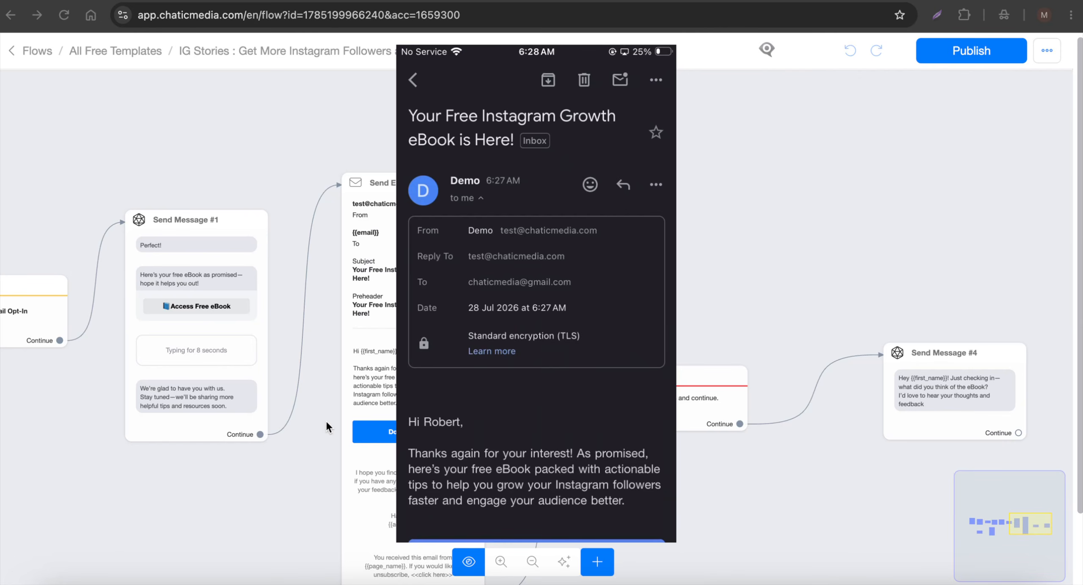
click(775, 252)
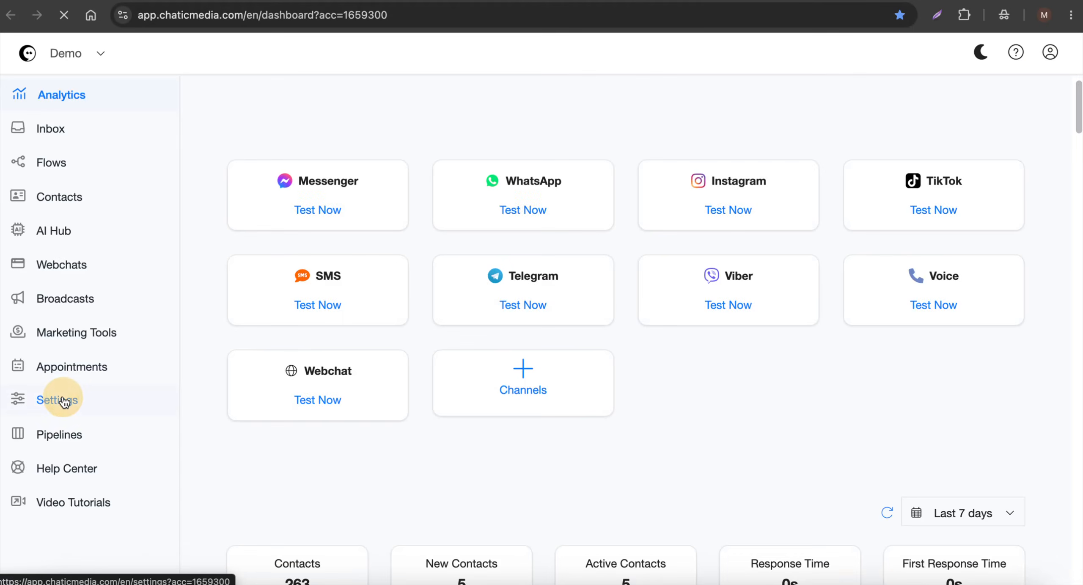
- Check the Email (SMTP) connection in the account's channel settings
click(68, 398)
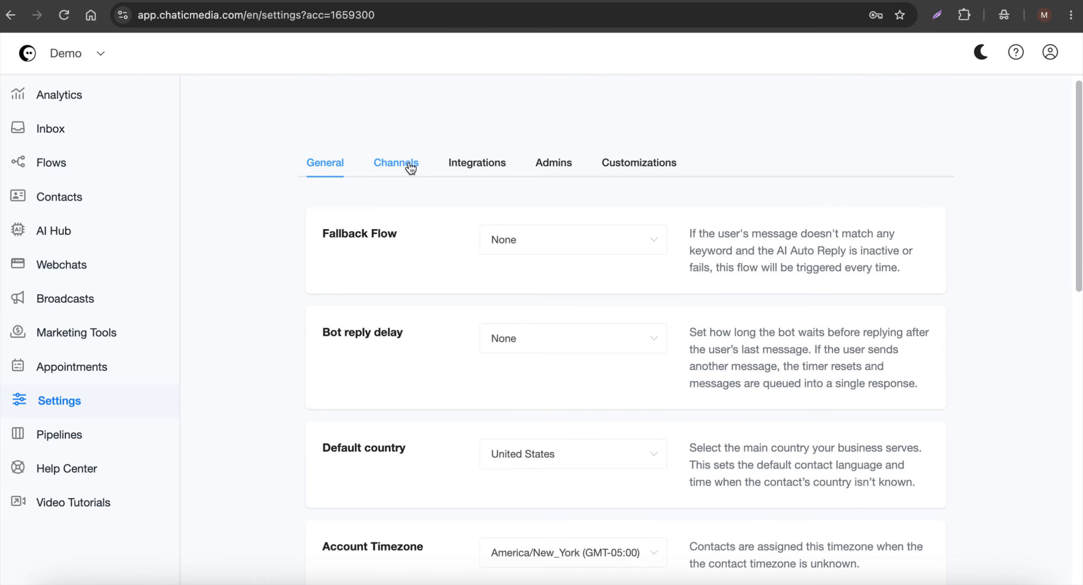
click(396, 163)
scroll(423, 372, down, 5)
click(421, 383)
scroll(444, 383, down, 3)
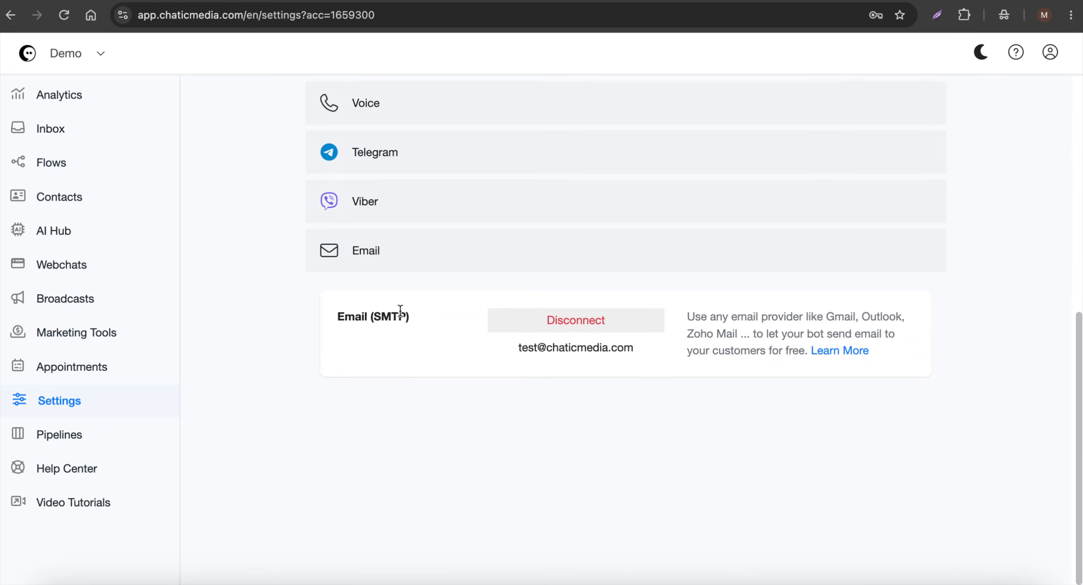
scroll(435, 321, up, 10)
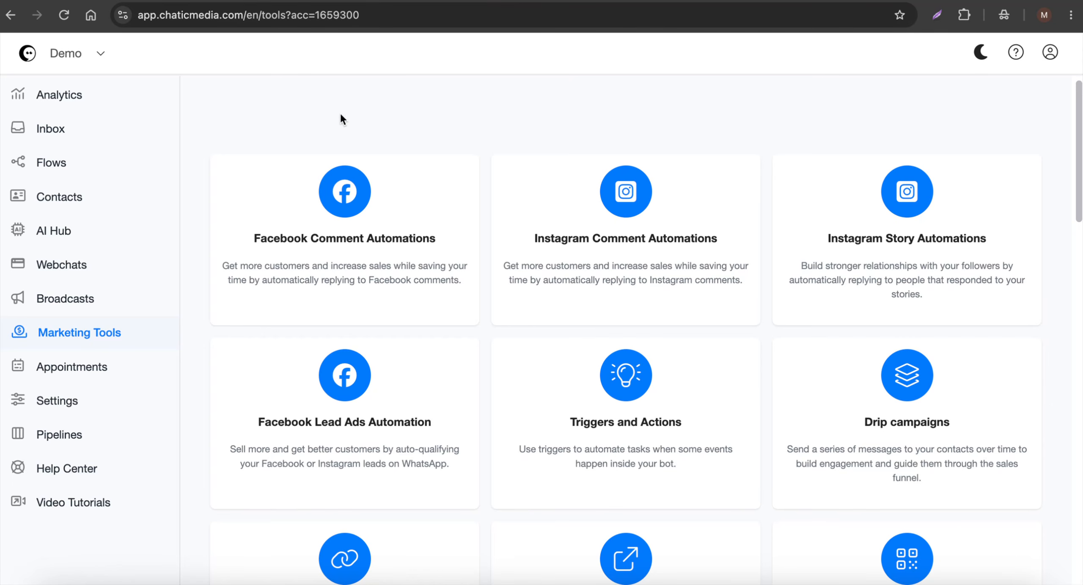
- Open the test contact's Instagram conversation in the inbox and review its full history from the story reply to the eBook delivery
click(30, 135)
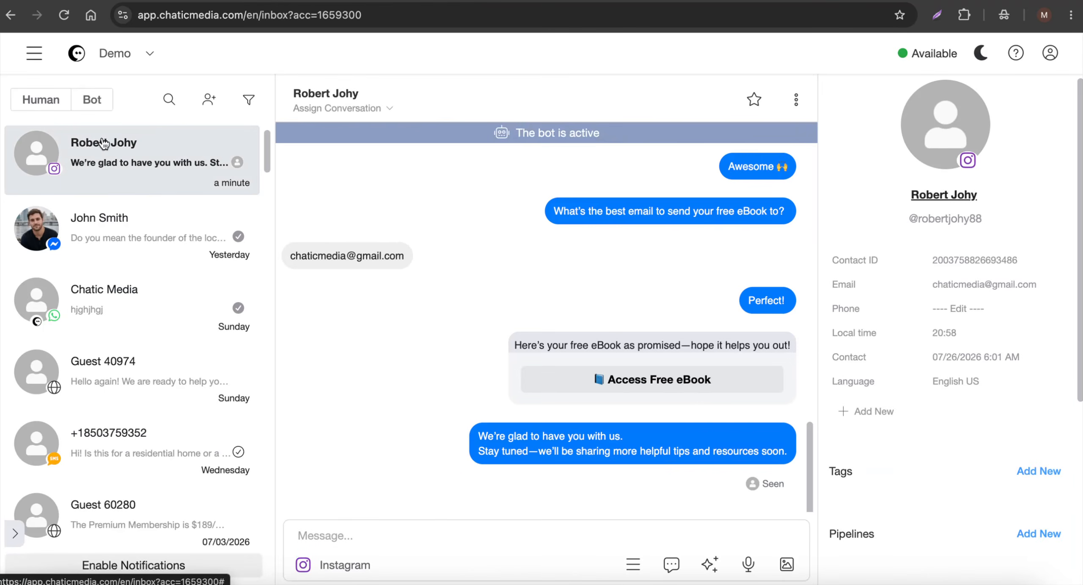
scroll(480, 301, up, 10)
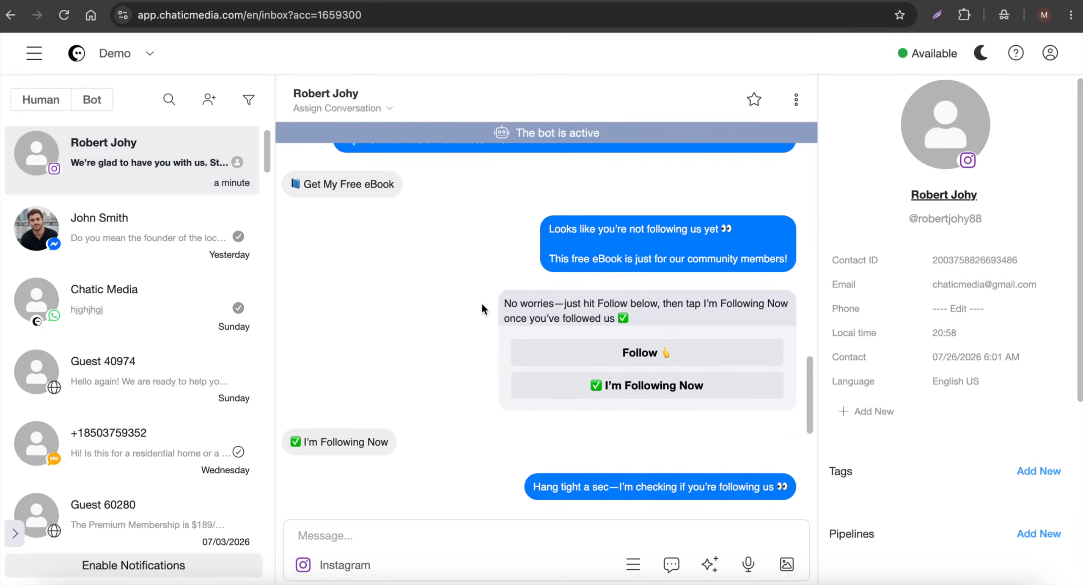
scroll(628, 316, up, 15)
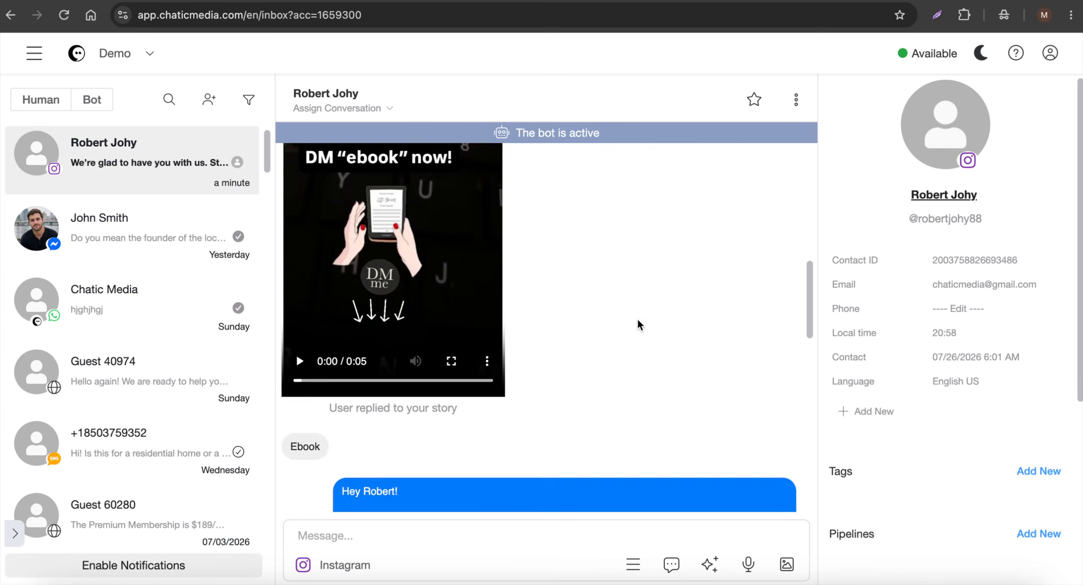
scroll(654, 271, up, 2)
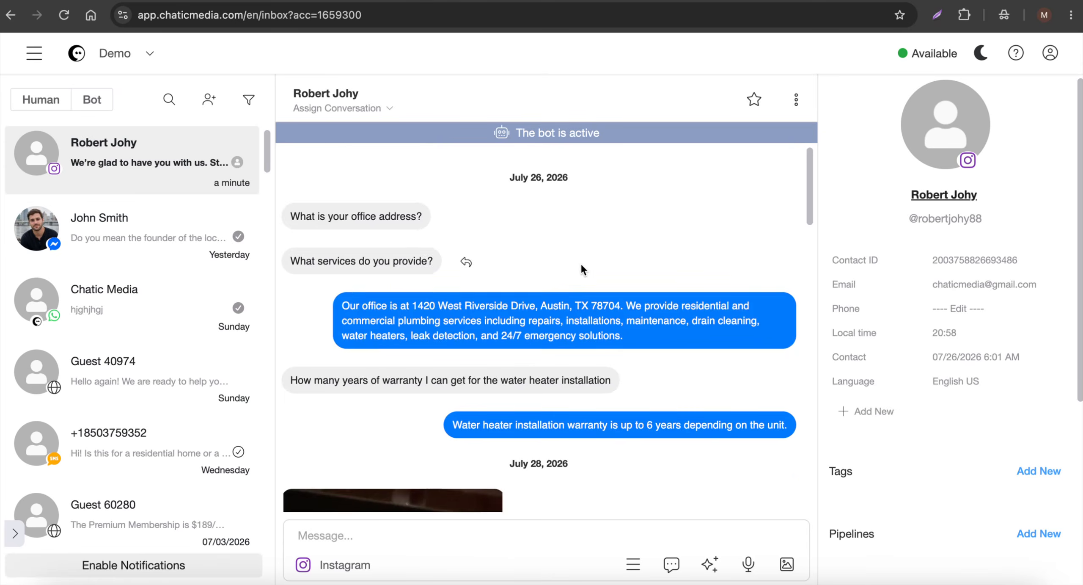
scroll(580, 262, down, 8)
scroll(581, 264, down, 5)
scroll(581, 265, up, 7)
scroll(507, 327, down, 14)
scroll(516, 315, down, 9)
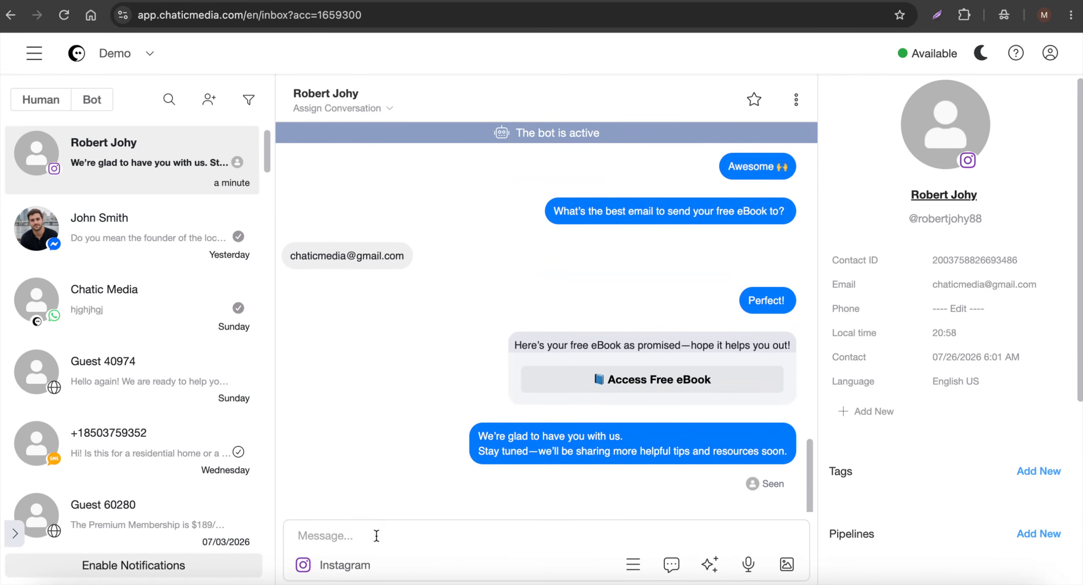
- View the Create Appointment options for Test Calendar in the conversation, and close them without sending a calendar link
click(633, 564)
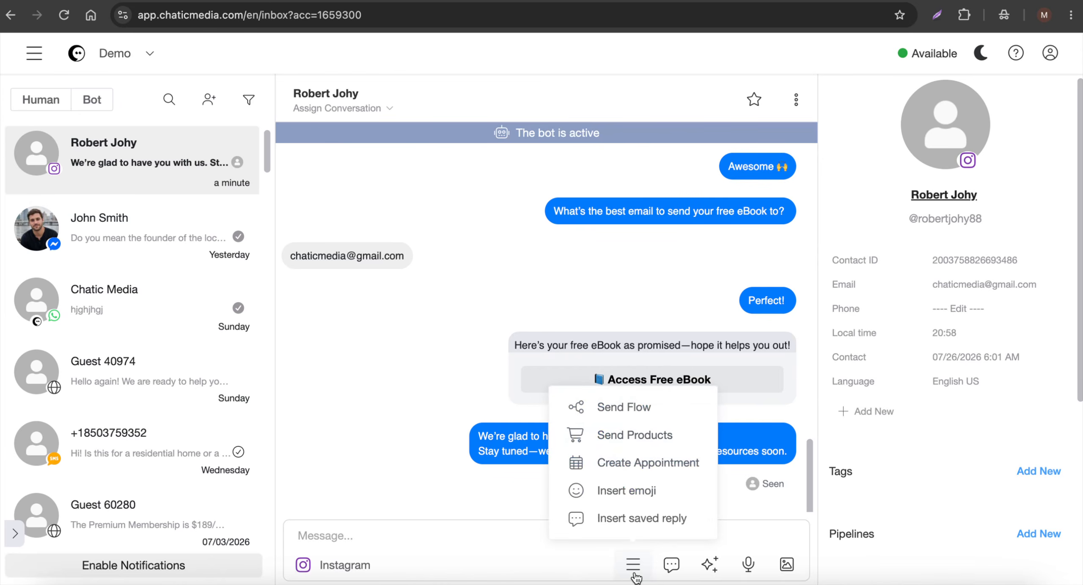
click(643, 464)
click(473, 160)
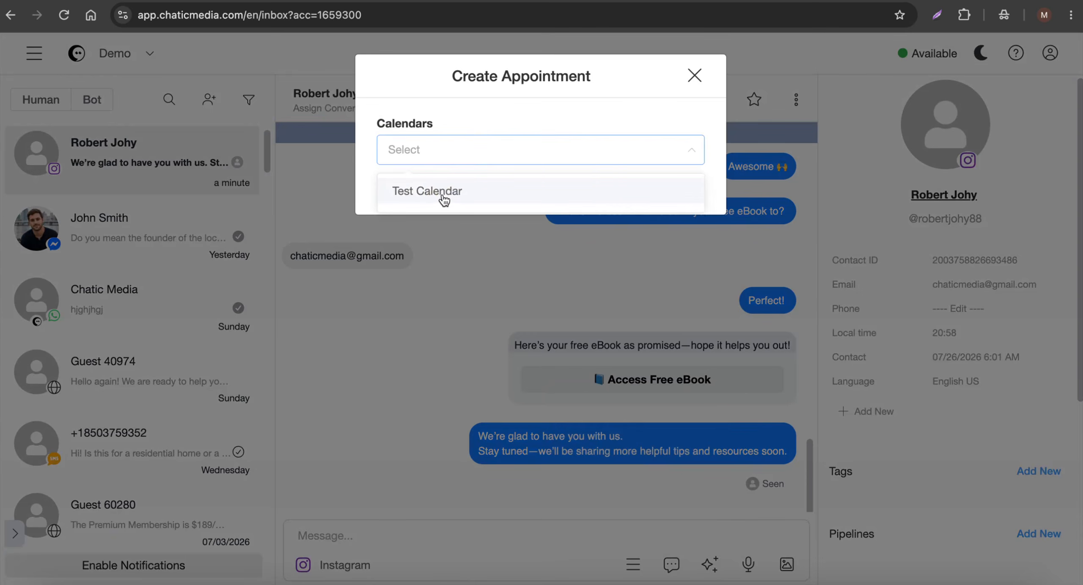
click(443, 199)
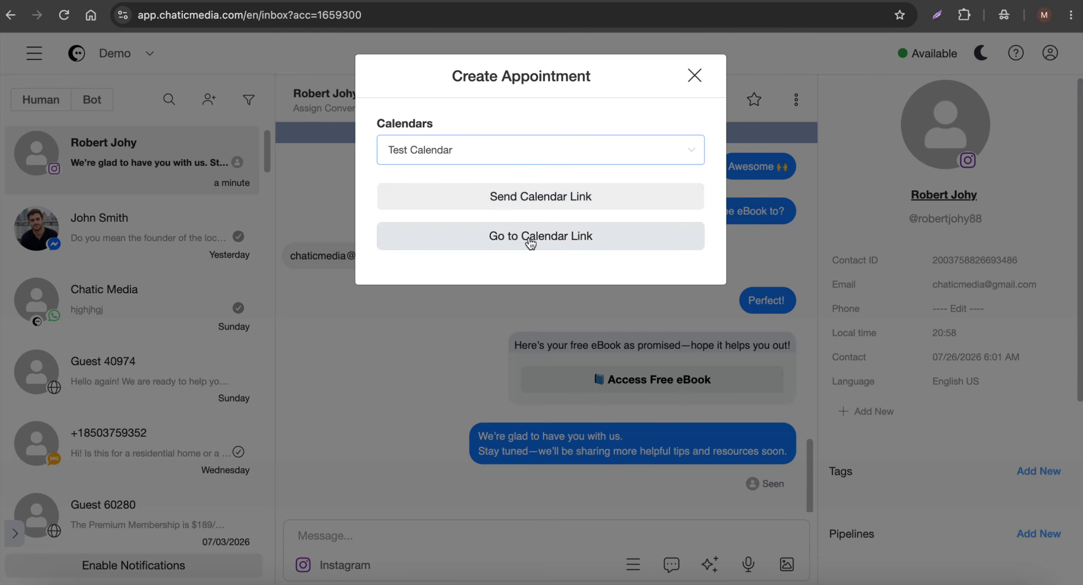
click(696, 80)
- Open the account's Appointments page
click(34, 56)
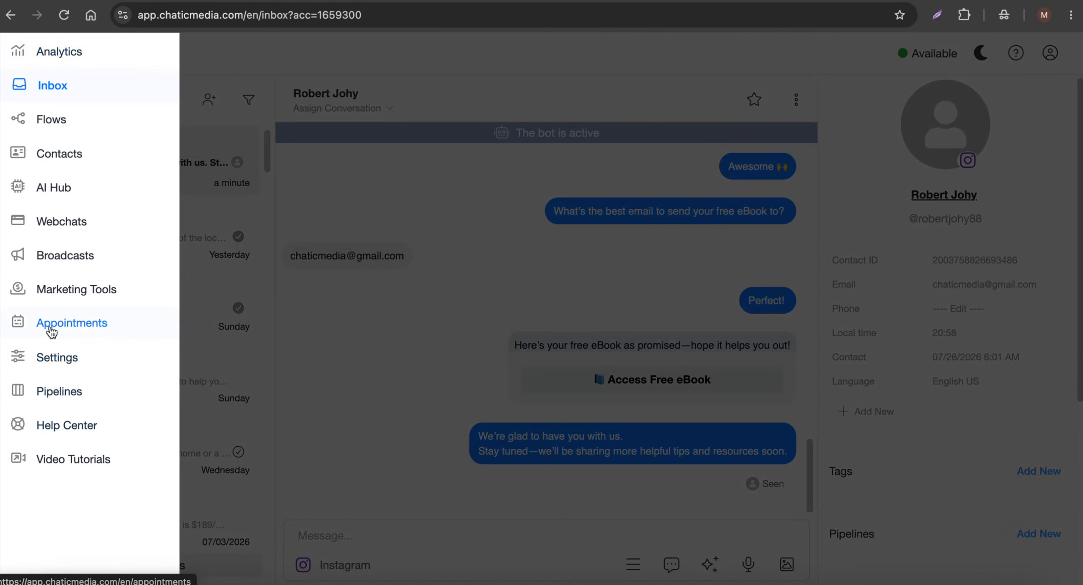
click(56, 327)
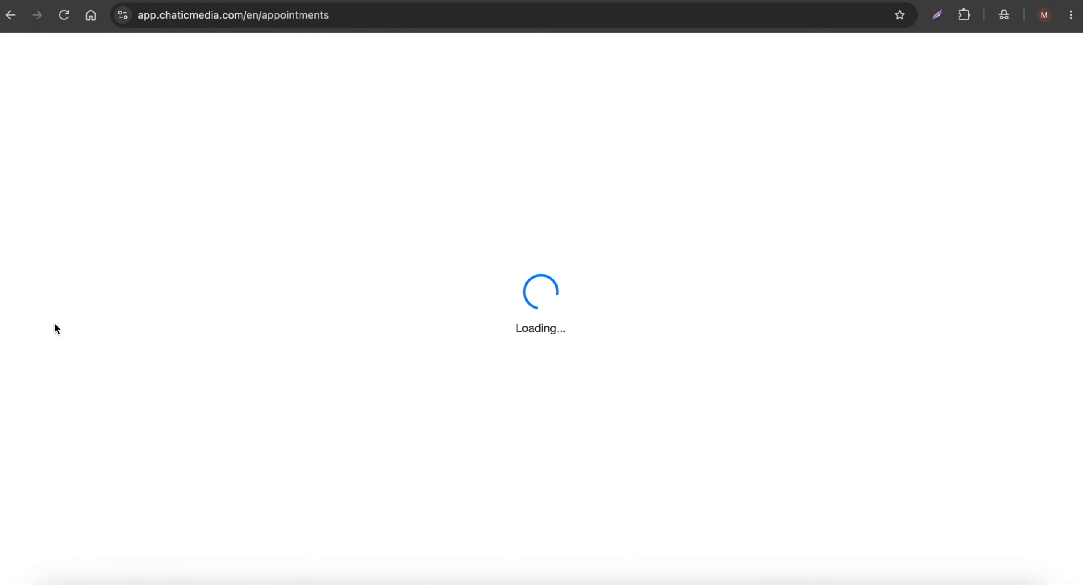